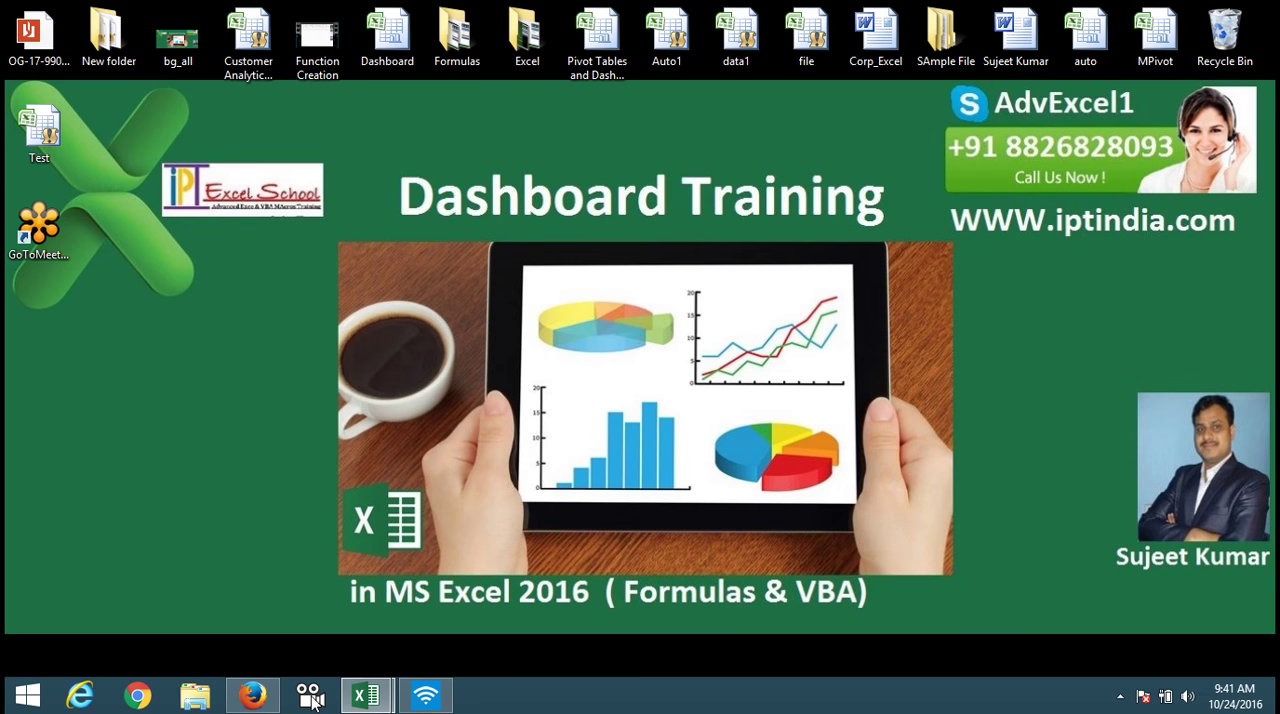
Bring the Book1 workbook to the front from the taskbar
{"action": "left_click", "coordinate": [40, 218]}
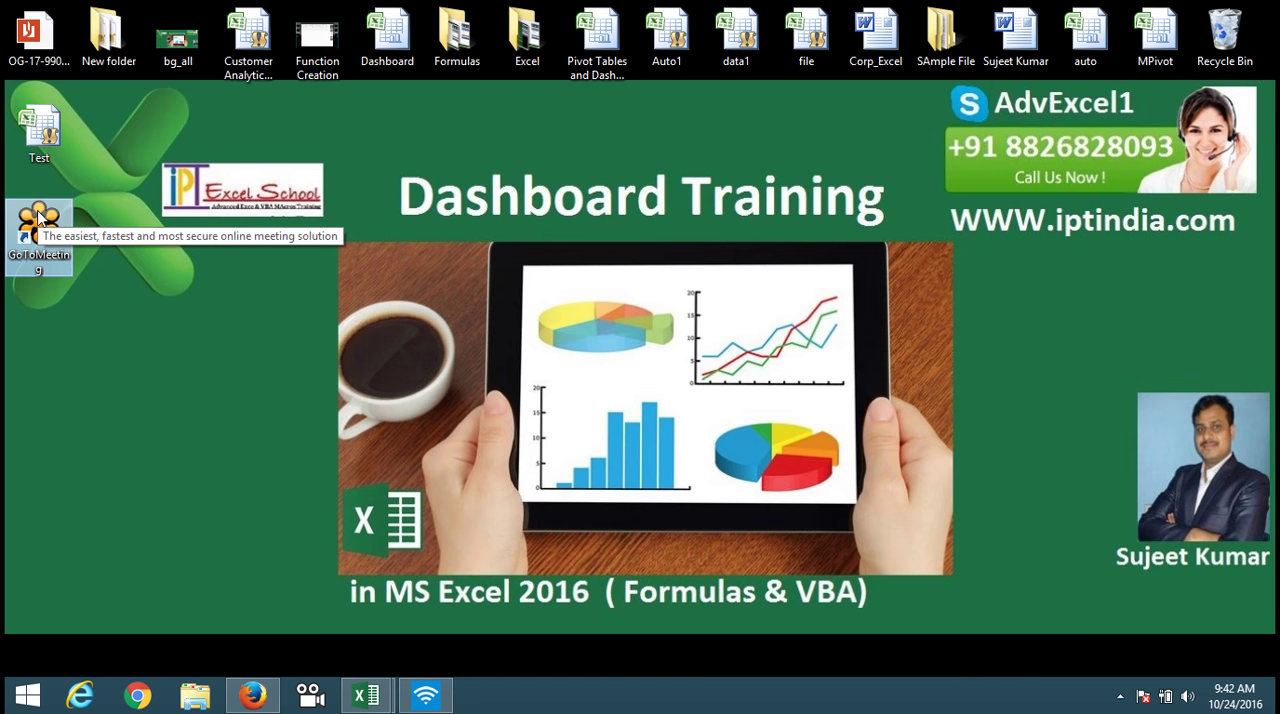
{"action": "left_click", "coordinate": [38, 218]}
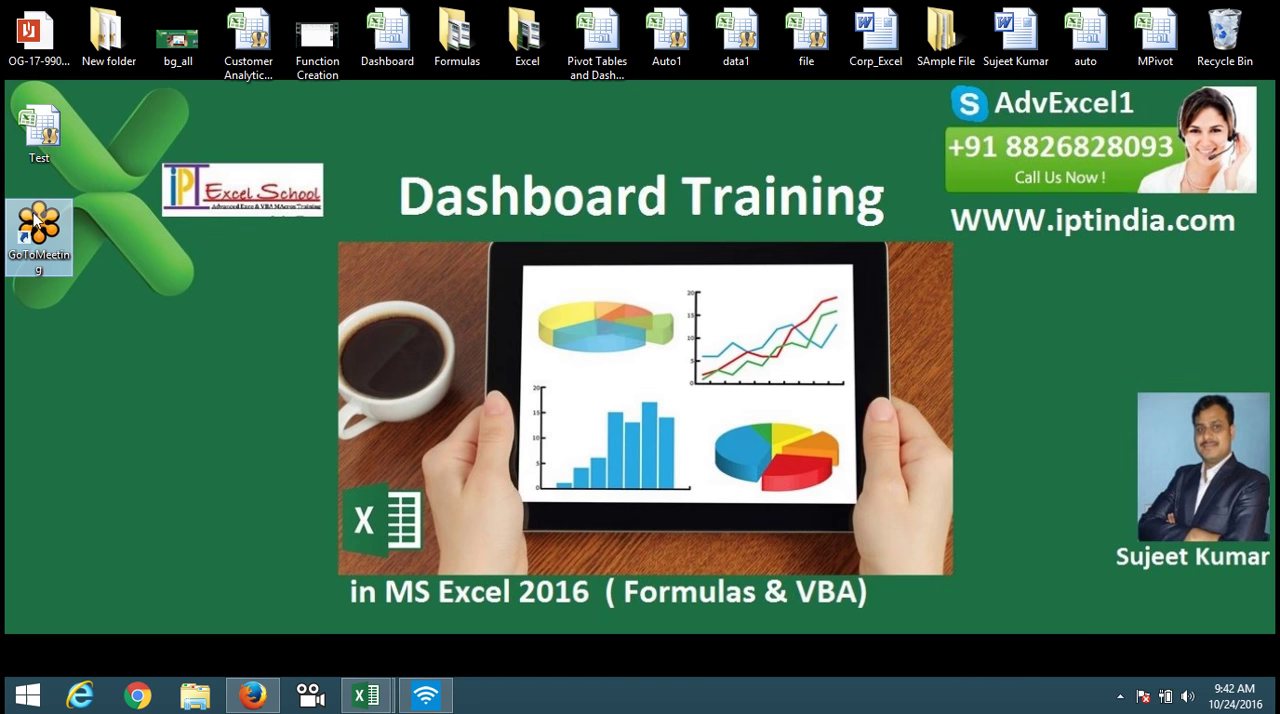
{"action": "mouse_move", "coordinate": [366, 695]}
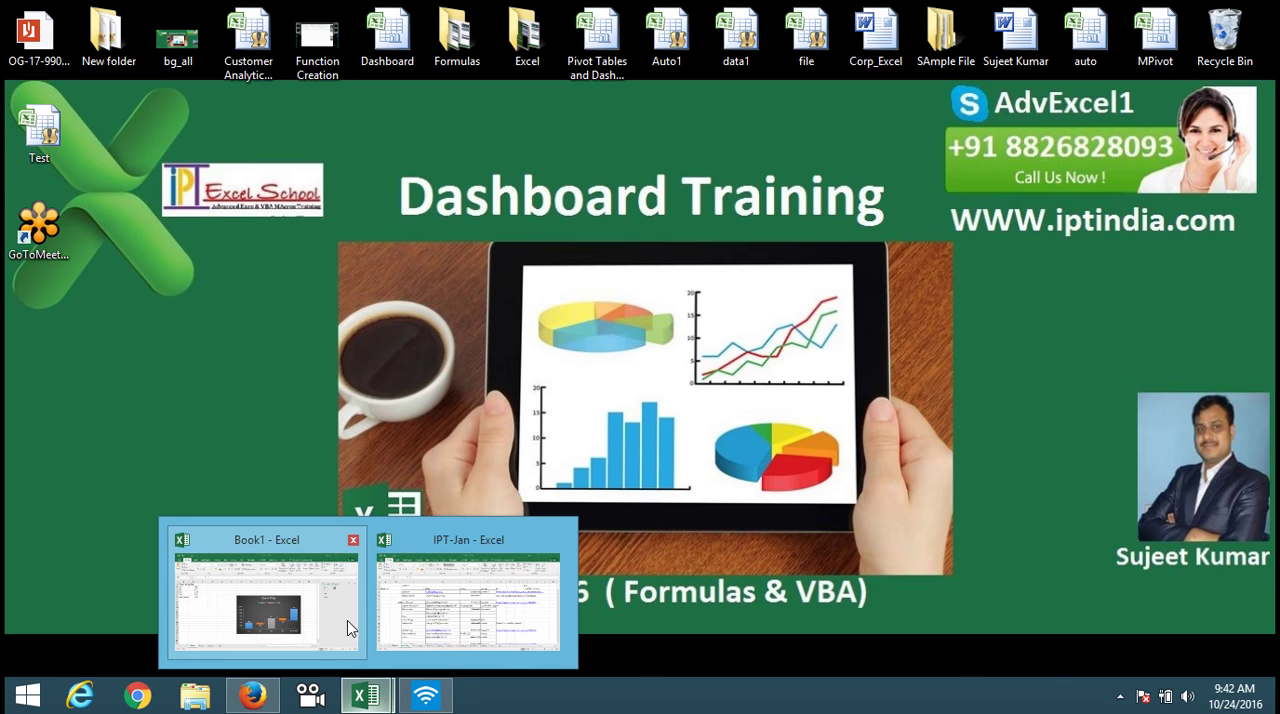
{"action": "left_click", "coordinate": [347, 620]}
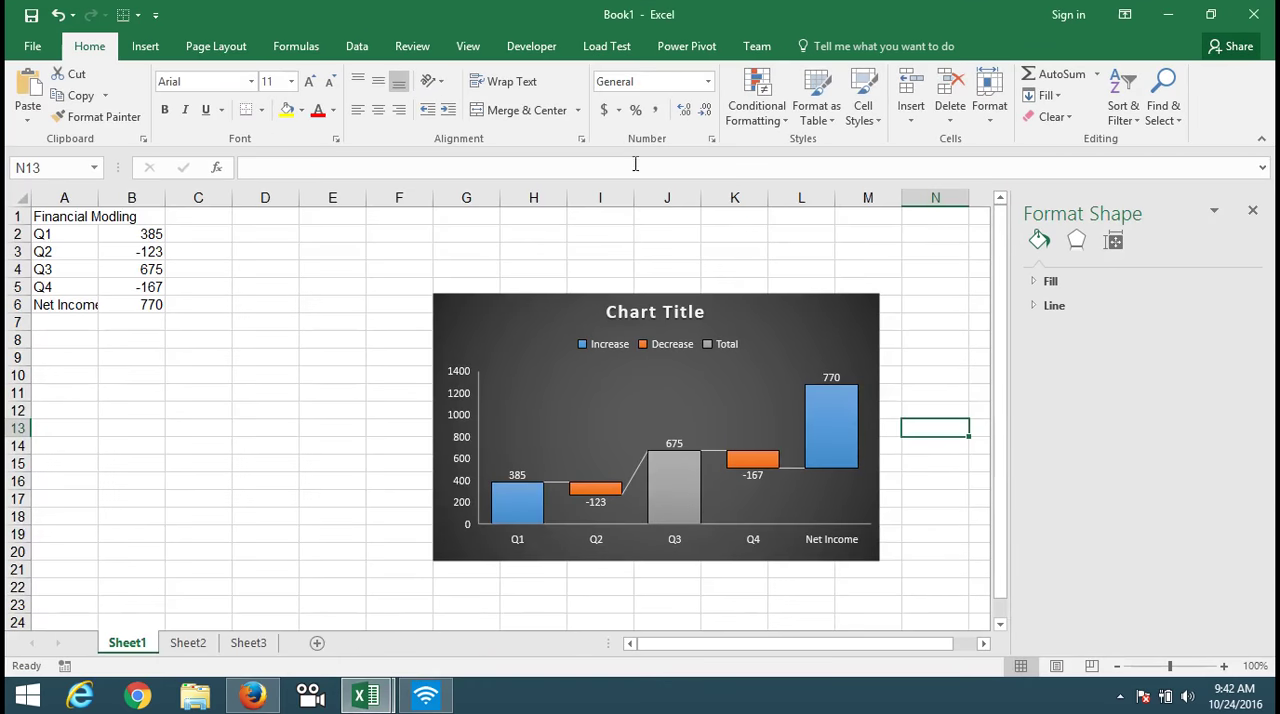
Browse the Insert Waterfall chart list, then delete the existing waterfall chart
{"action": "left_click", "coordinate": [152, 48]}
{"action": "left_click", "coordinate": [600, 75]}
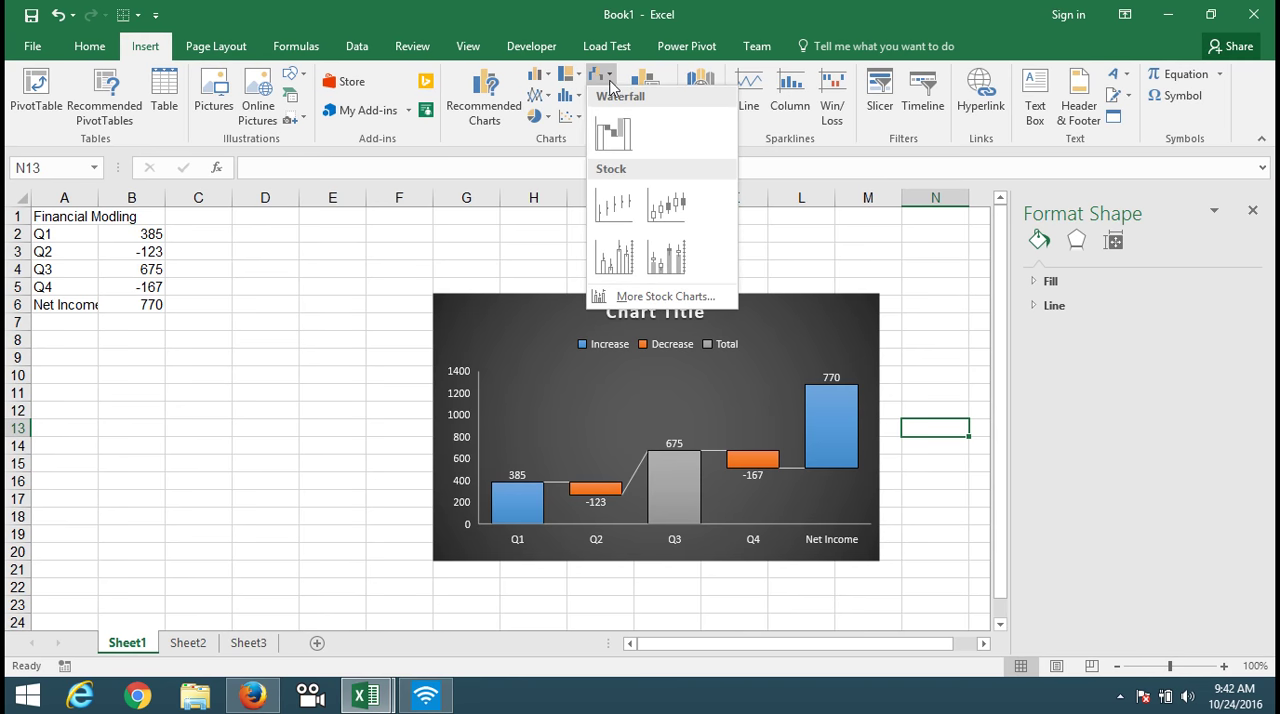
{"action": "left_click", "coordinate": [618, 131]}
{"action": "left_click", "coordinate": [471, 328]}
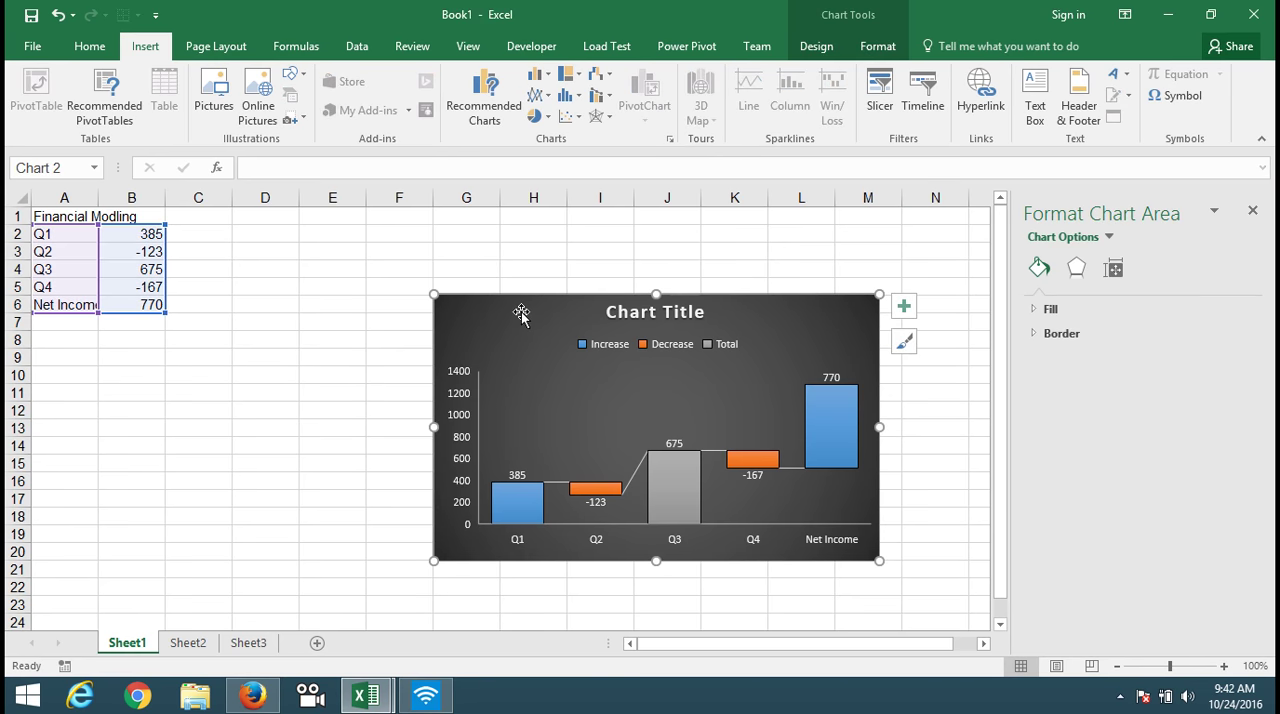
{"action": "key", "text": "Delete"}
{"action": "left_click", "coordinate": [309, 307]}
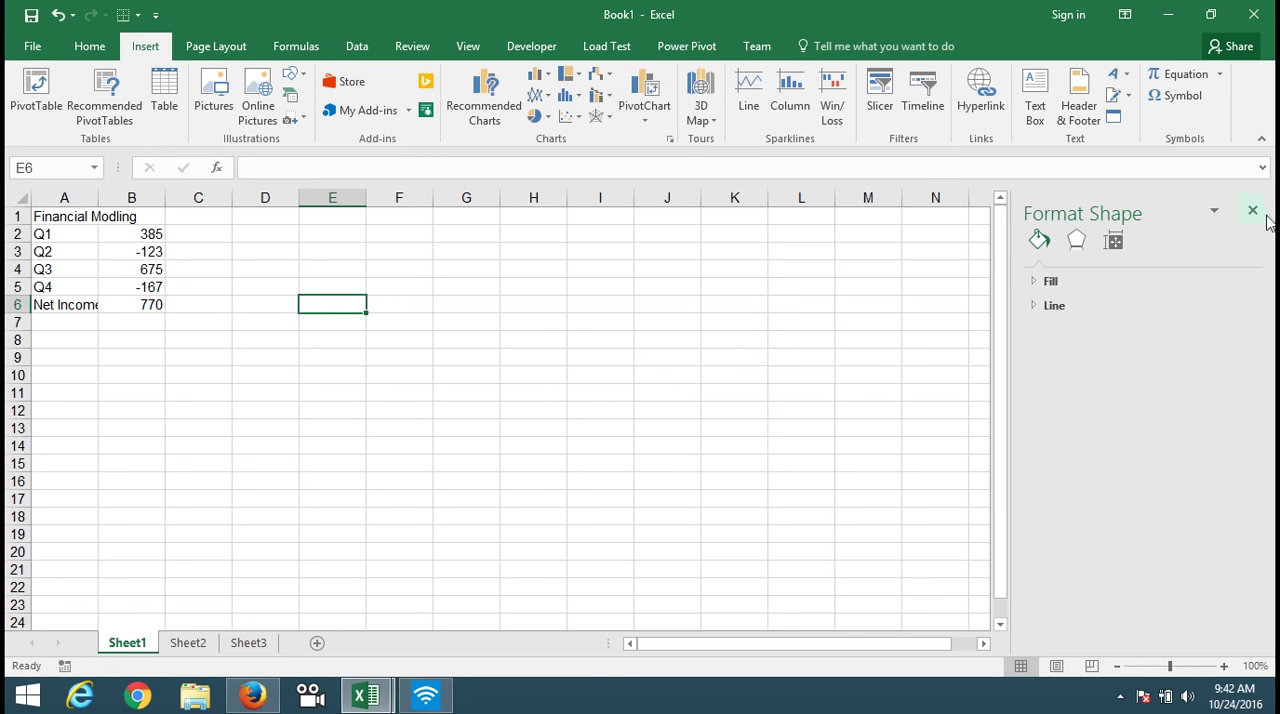
Close the Format Shape pane and review the headings, quarter labels and Net Income label
{"action": "left_click", "coordinate": [1252, 210]}
{"action": "left_click", "coordinate": [372, 309]}
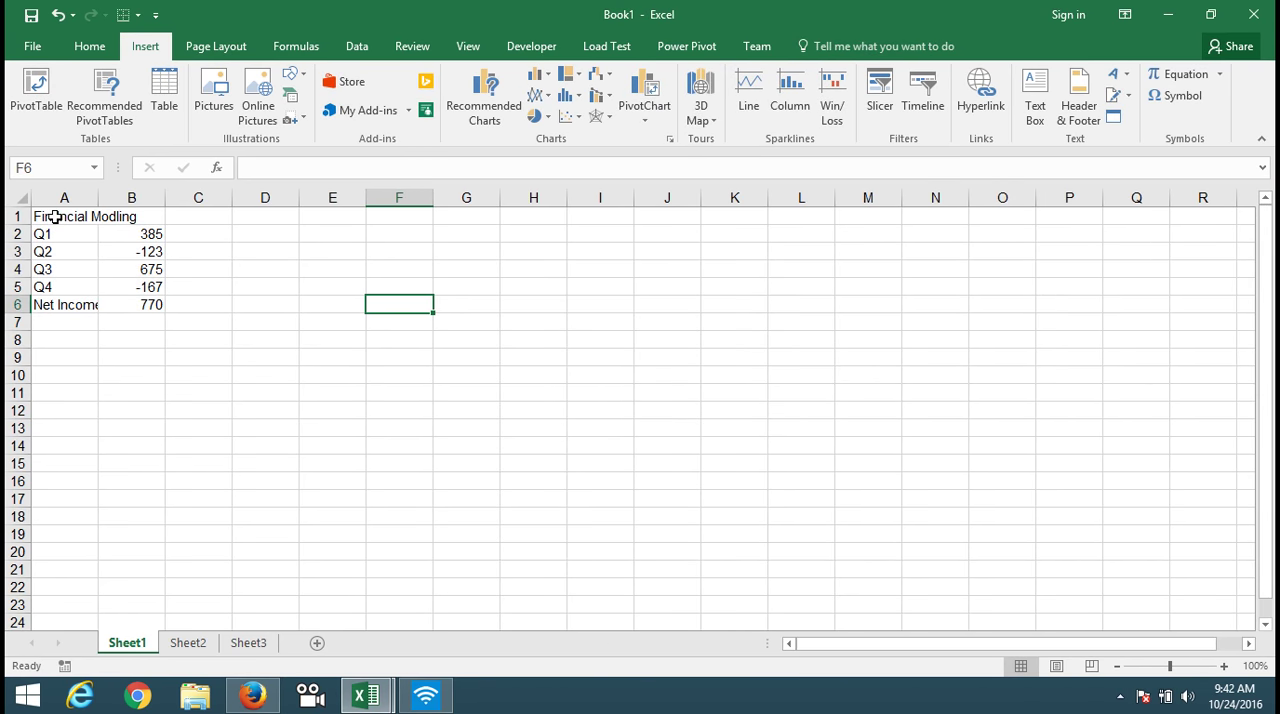
{"action": "left_click_drag", "start_coordinate": [40, 214], "coordinate": [166, 214]}
{"action": "left_click", "coordinate": [265, 304]}
{"action": "left_click_drag", "start_coordinate": [60, 234], "coordinate": [62, 279]}
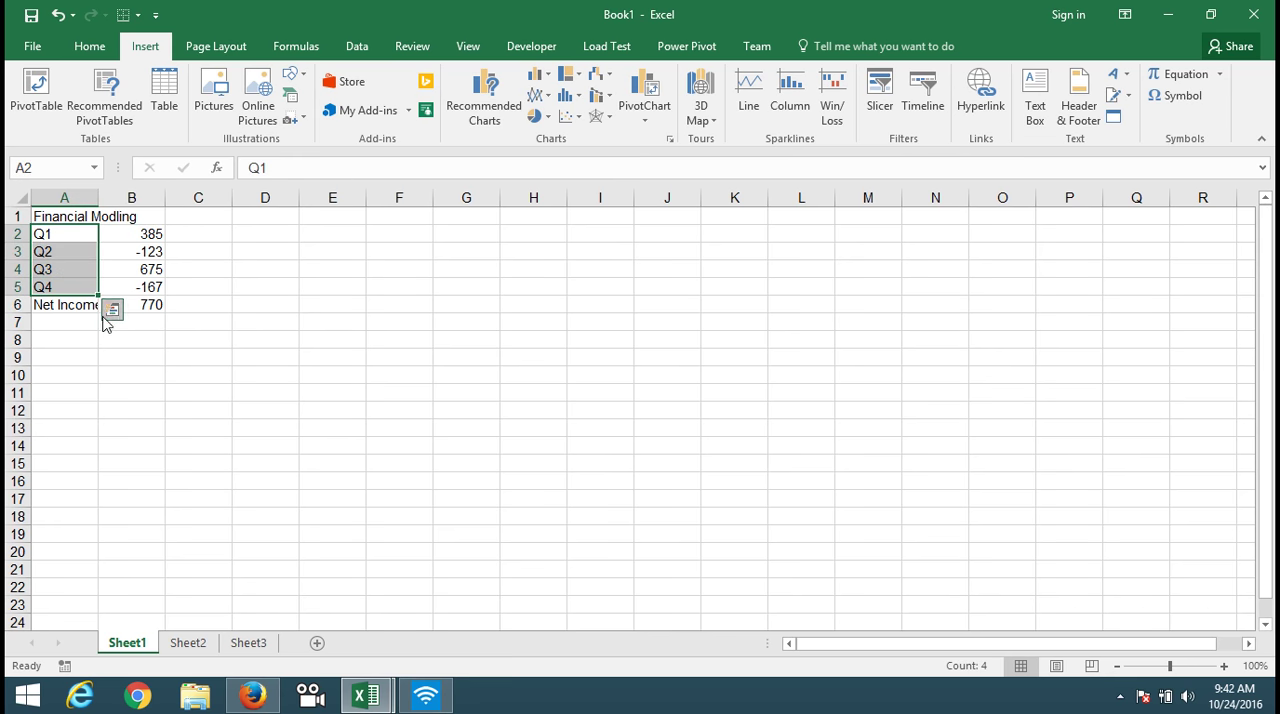
{"action": "left_click", "coordinate": [68, 305]}
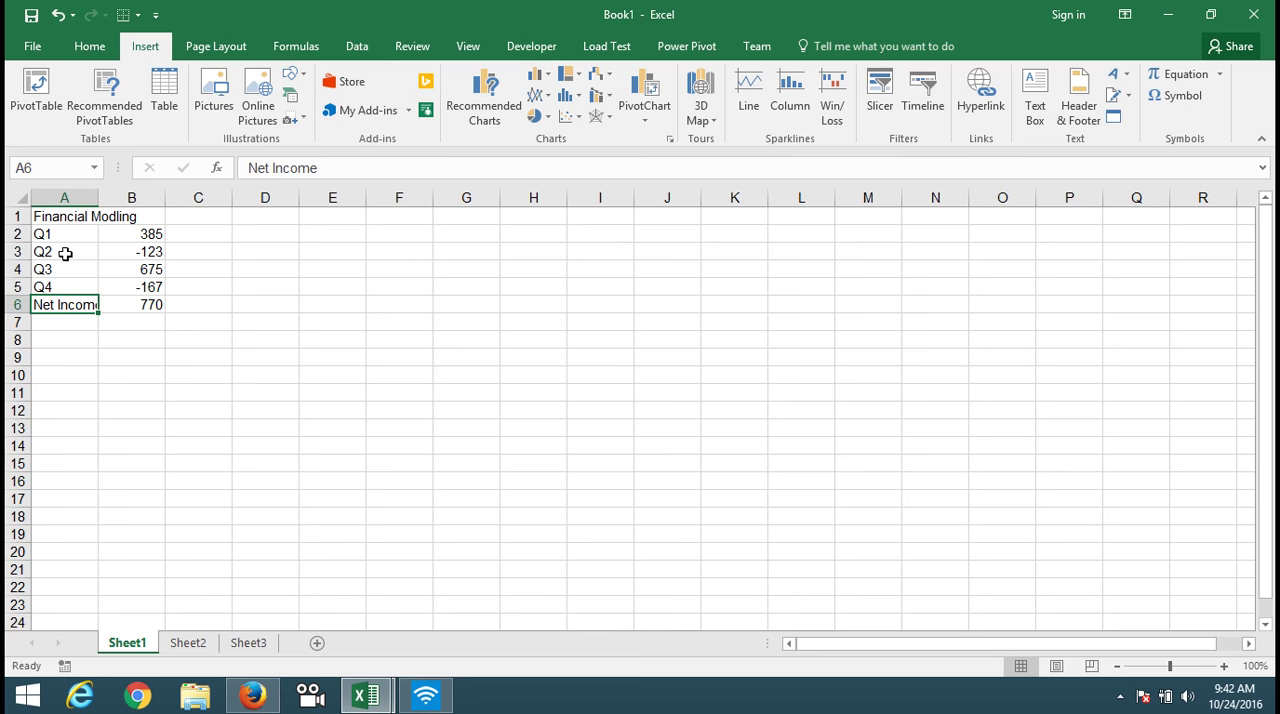
Check the quarterly values 385, -123, 675 and -167
{"action": "left_click", "coordinate": [148, 238]}
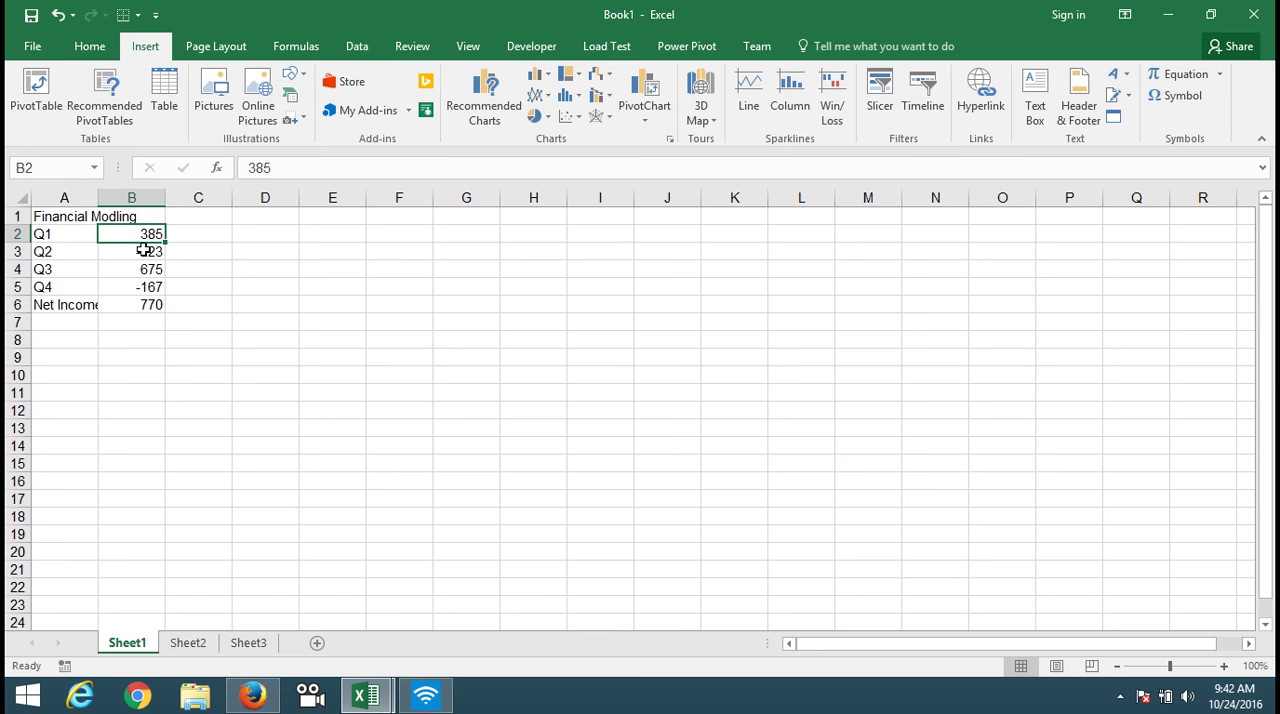
{"action": "left_click", "coordinate": [144, 251]}
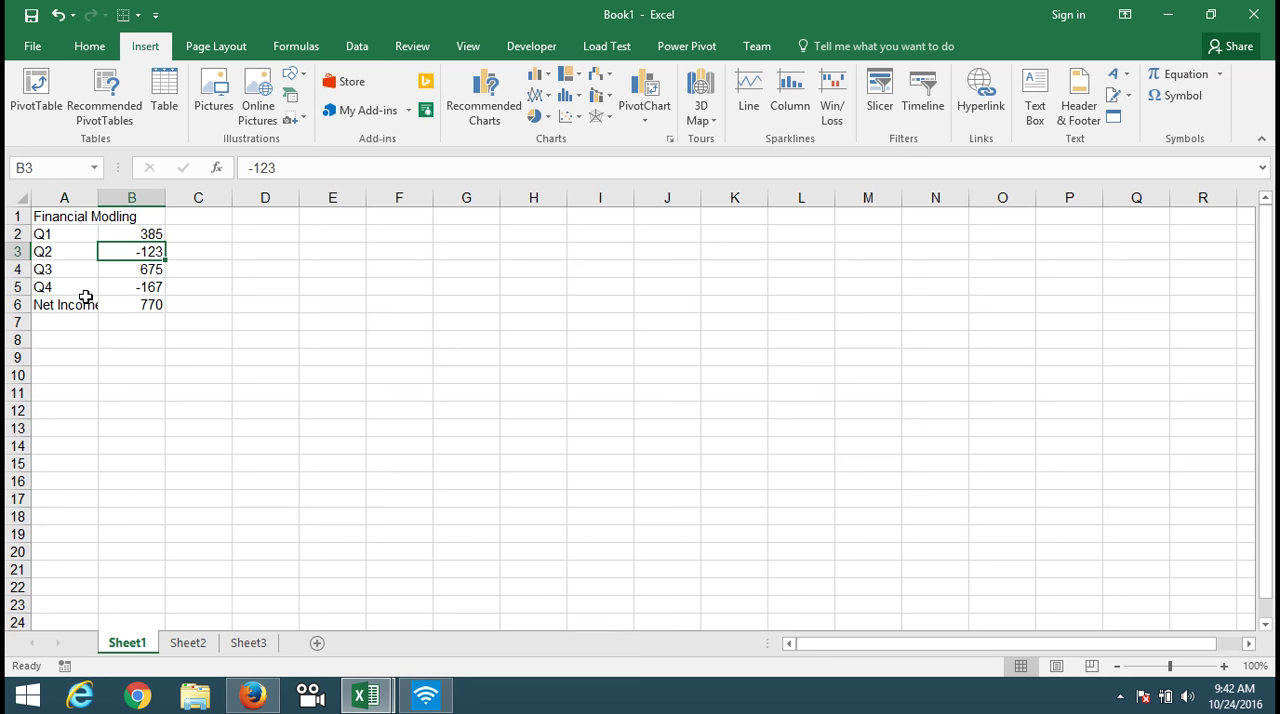
{"action": "left_click", "coordinate": [150, 271]}
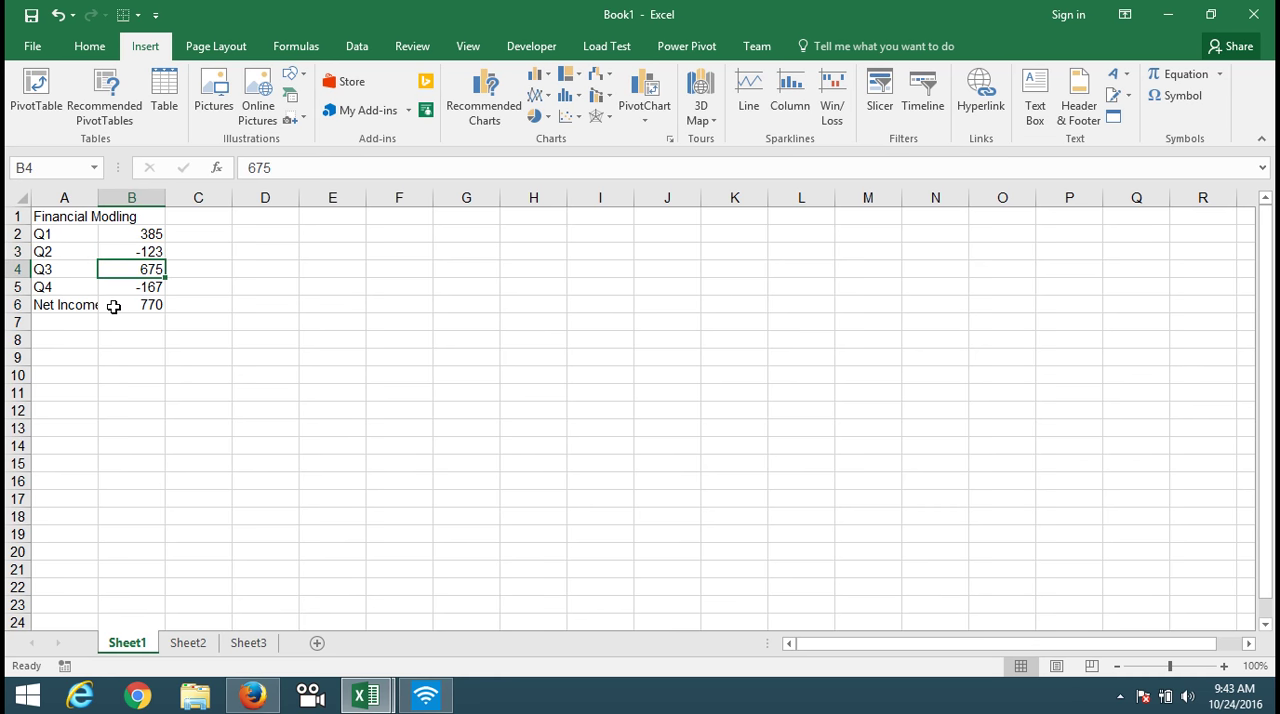
{"action": "left_click", "coordinate": [106, 288]}
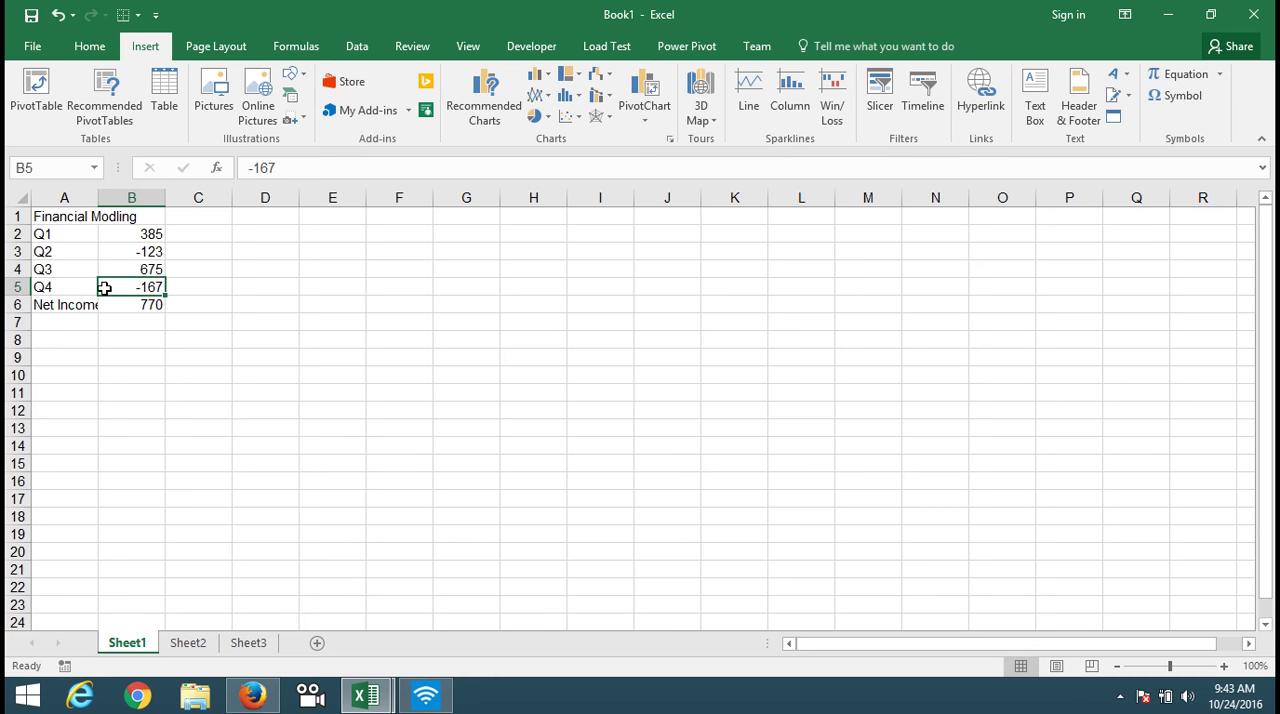
Confirm the =SUM(B2:B5) Net Income formula, autofit column A, and select A2:B6
{"action": "left_click", "coordinate": [115, 305]}
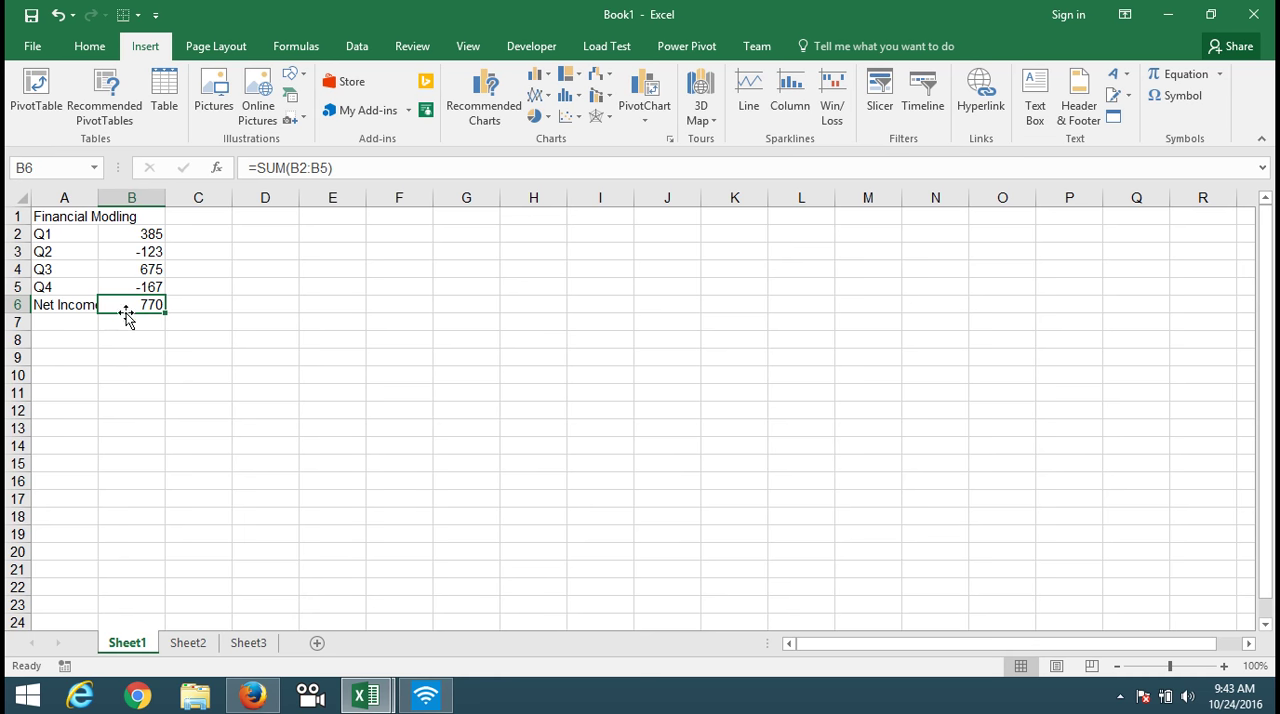
{"action": "double_click", "coordinate": [123, 305]}
{"action": "key", "text": "Return"}
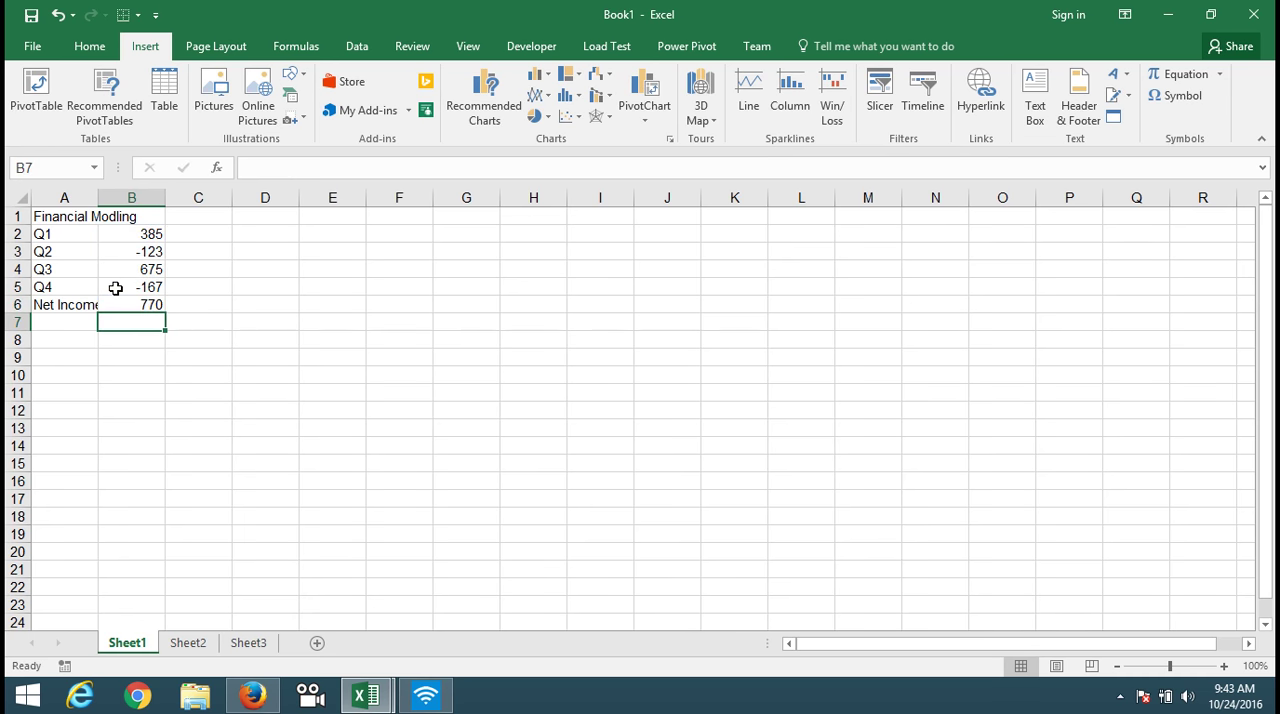
{"action": "double_click", "coordinate": [98, 197]}
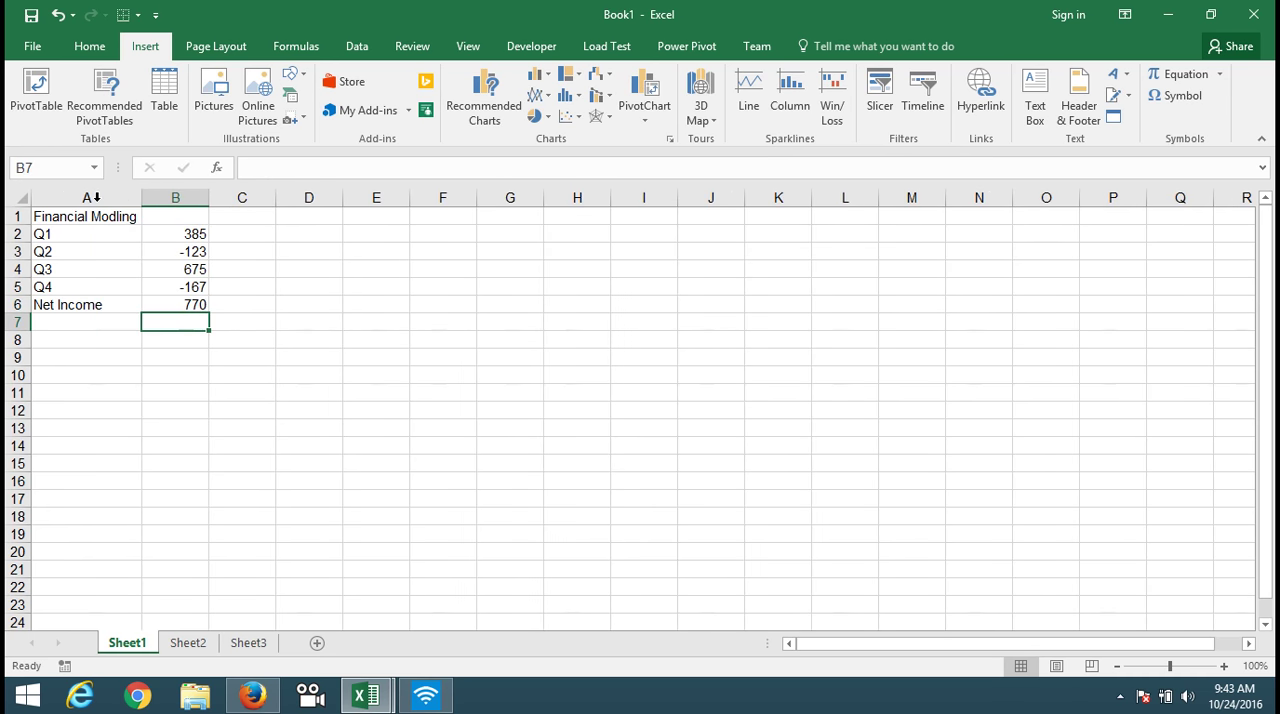
{"action": "left_click_drag", "start_coordinate": [74, 232], "coordinate": [176, 303]}
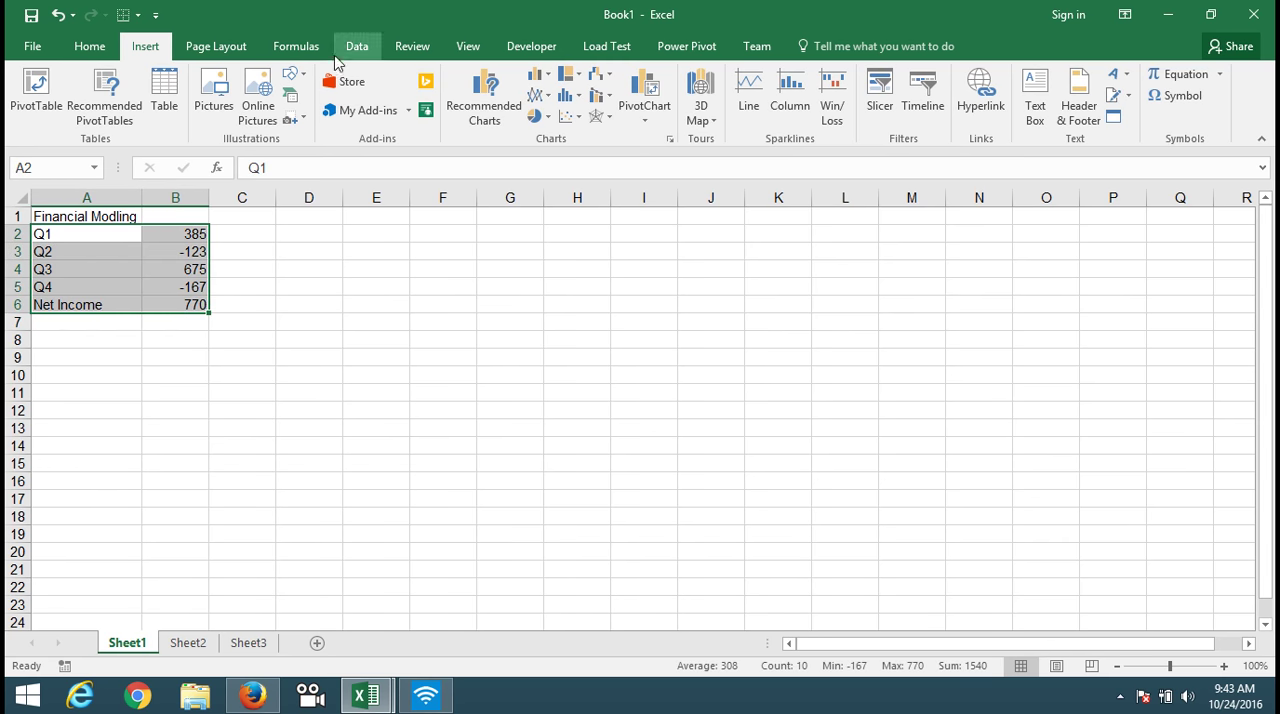
Insert a waterfall chart of A2:B6, move and enlarge it, and apply the dark style
{"action": "left_click", "coordinate": [613, 78]}
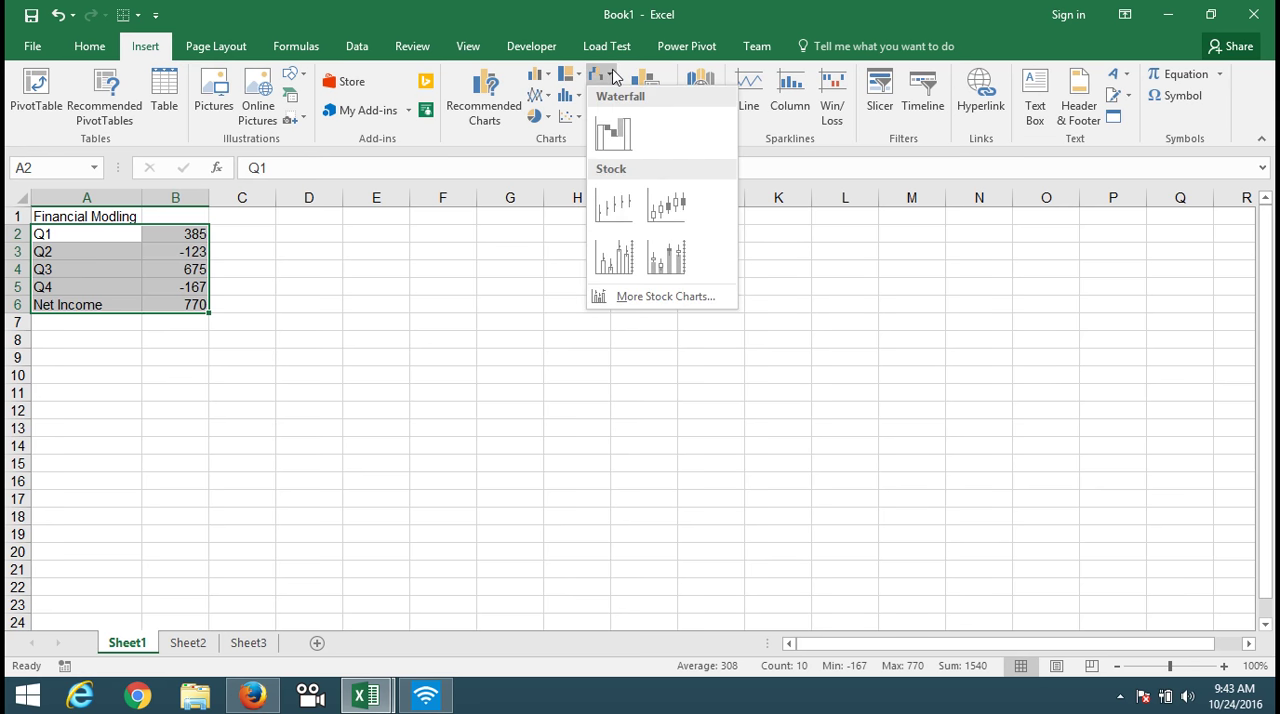
{"action": "left_click", "coordinate": [620, 142]}
{"action": "left_click_drag", "start_coordinate": [506, 317], "coordinate": [401, 260]}
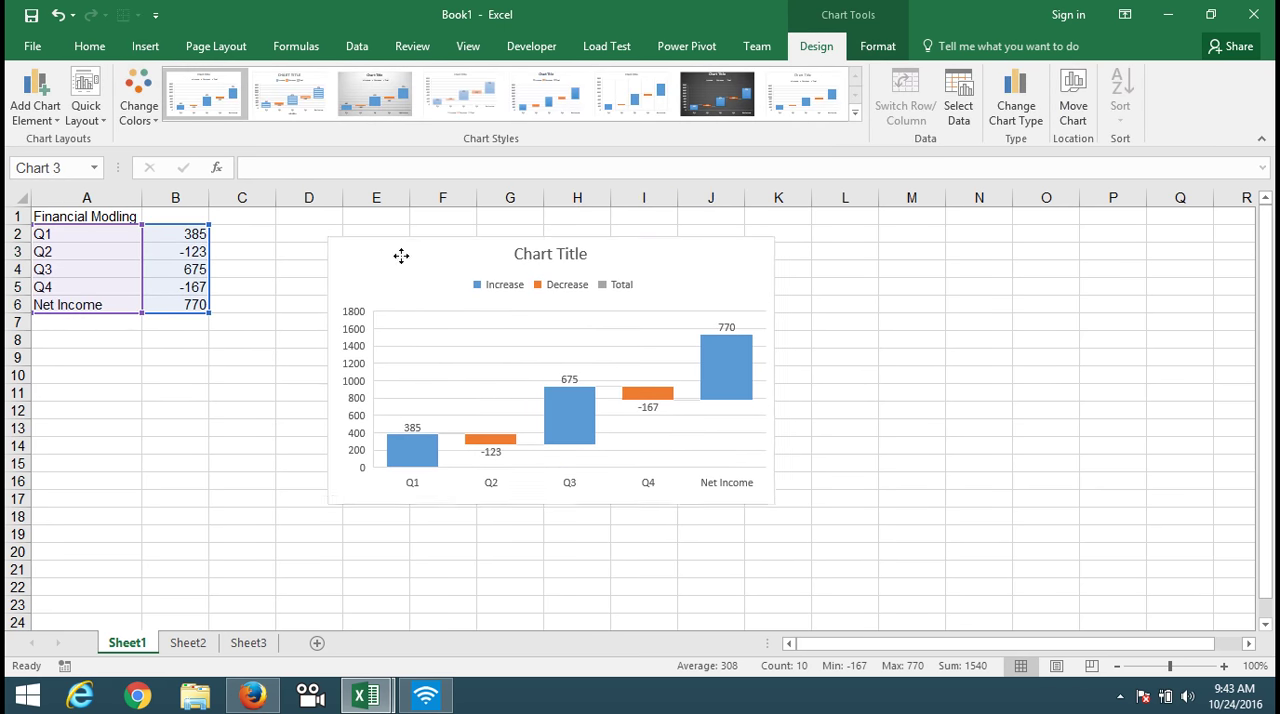
{"action": "left_click_drag", "start_coordinate": [774, 504], "coordinate": [917, 560]}
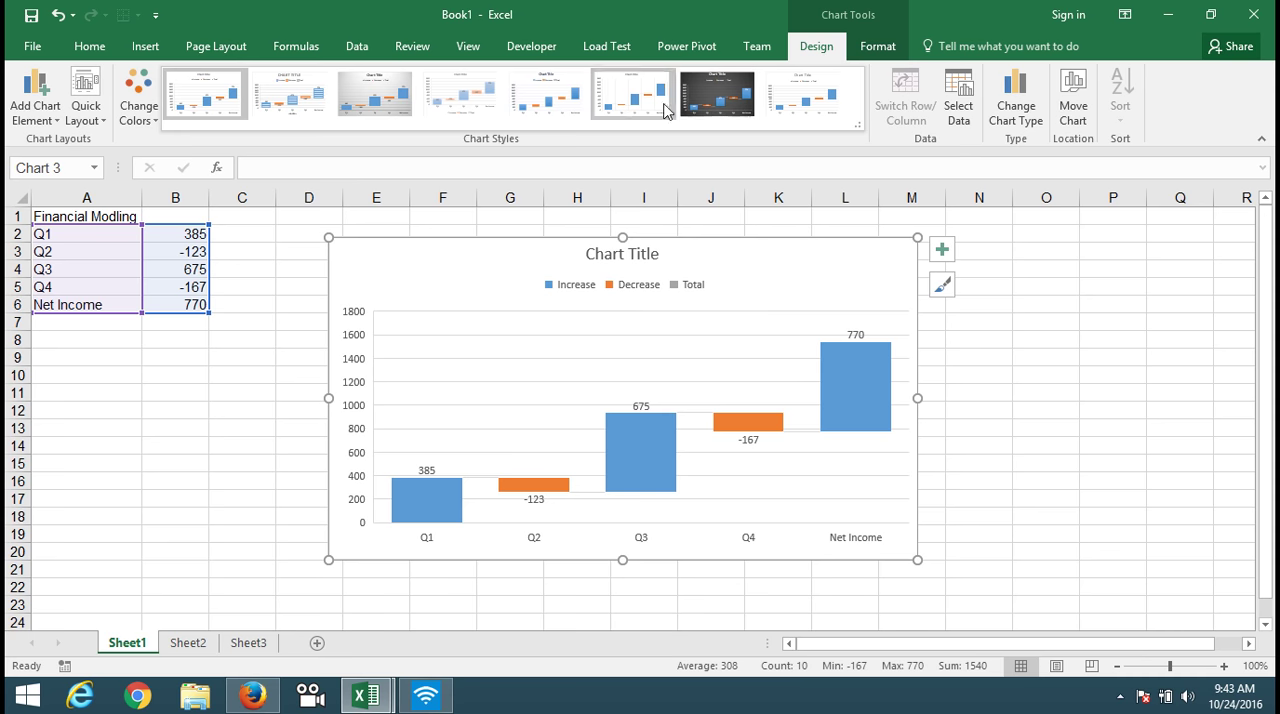
{"action": "left_click", "coordinate": [858, 127]}
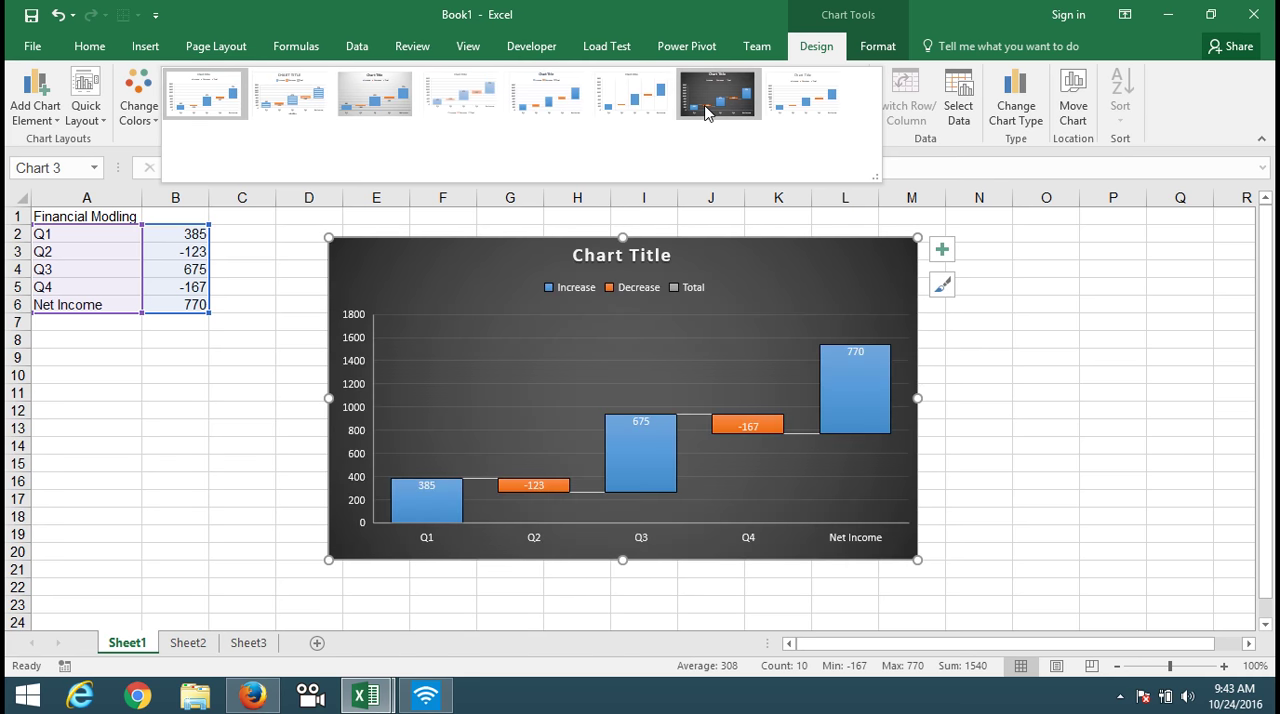
{"action": "left_click", "coordinate": [717, 95]}
Change the chart title to 'Financial Summary - ABC Company', removing the stray '='
{"action": "left_click", "coordinate": [258, 450]}
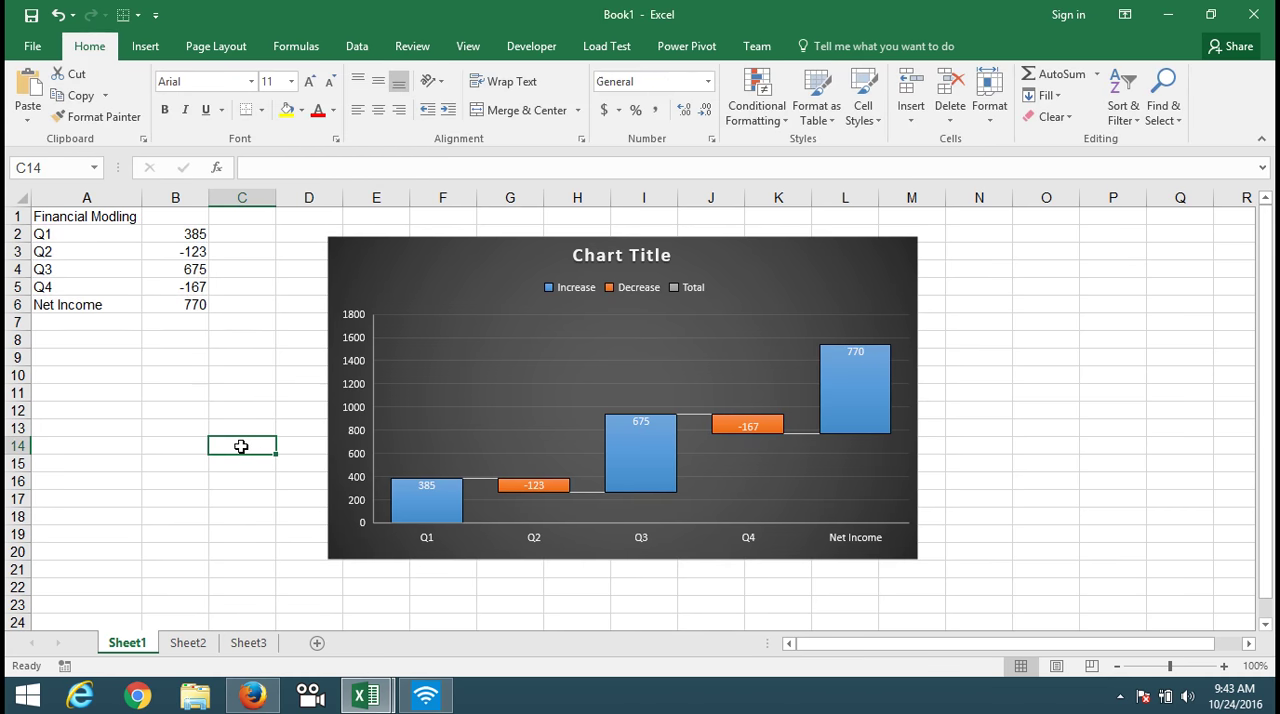
{"action": "left_click", "coordinate": [613, 275]}
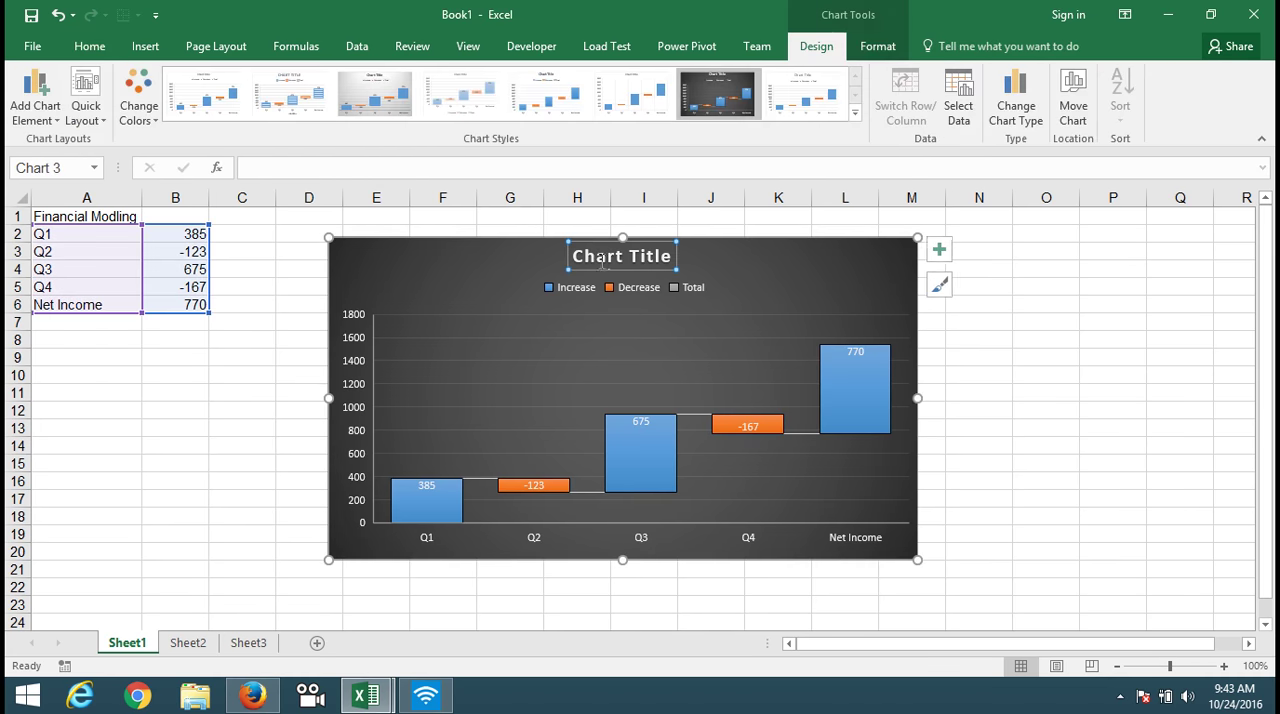
{"action": "left_click", "coordinate": [630, 256]}
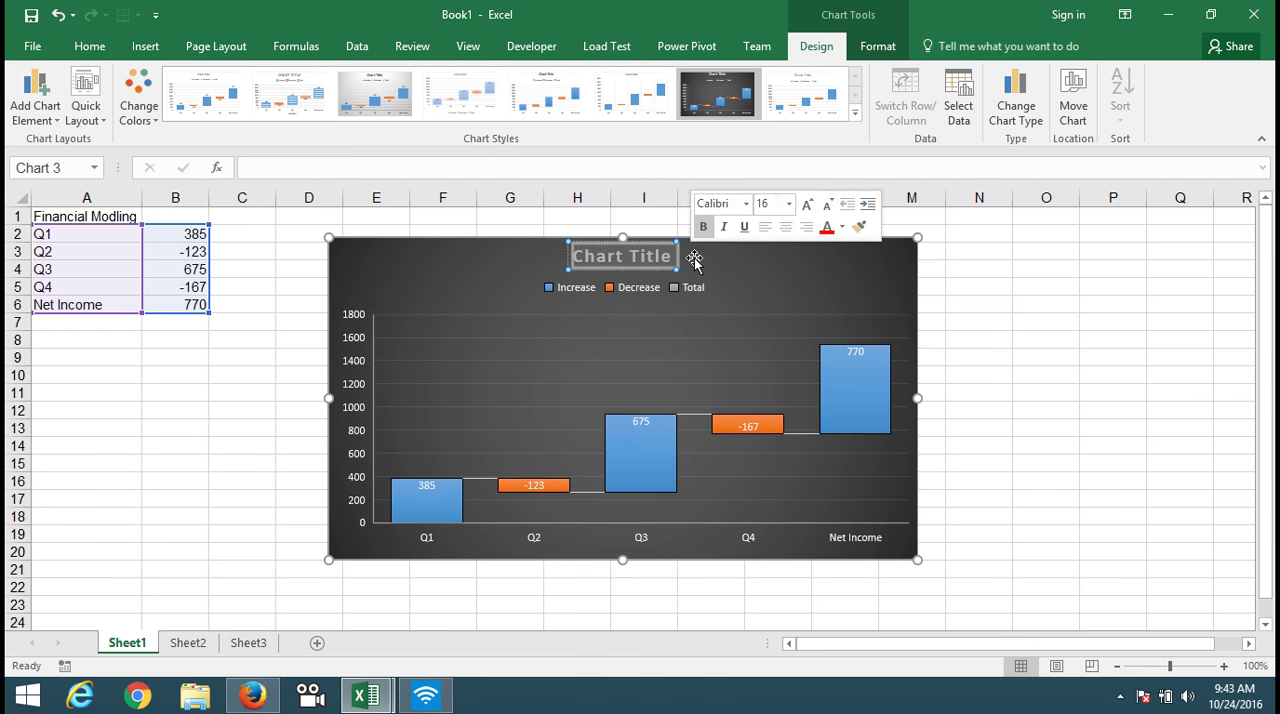
{"action": "type", "text": "fl"}
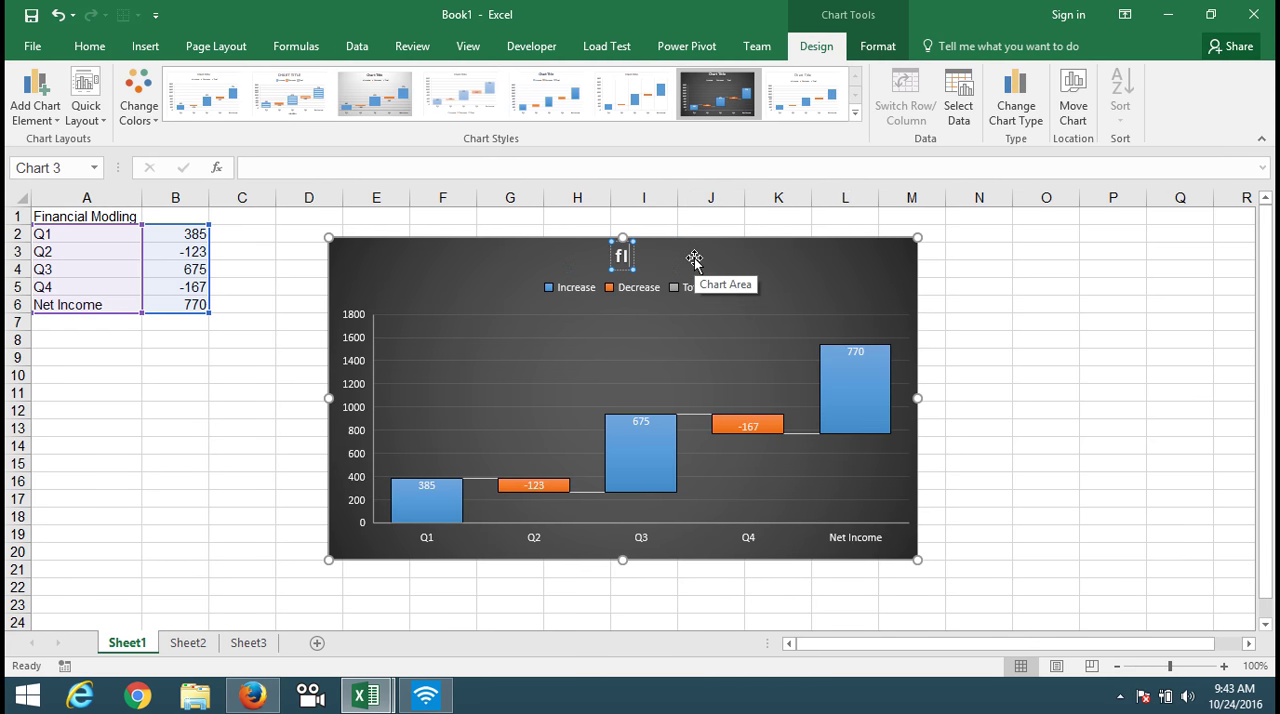
{"action": "key", "text": "BackSpace"}
{"action": "key", "text": "BackSpace"}
{"action": "type", "text": "F"}
{"action": "type", "text": "in"}
{"action": "type", "text": "anc"}
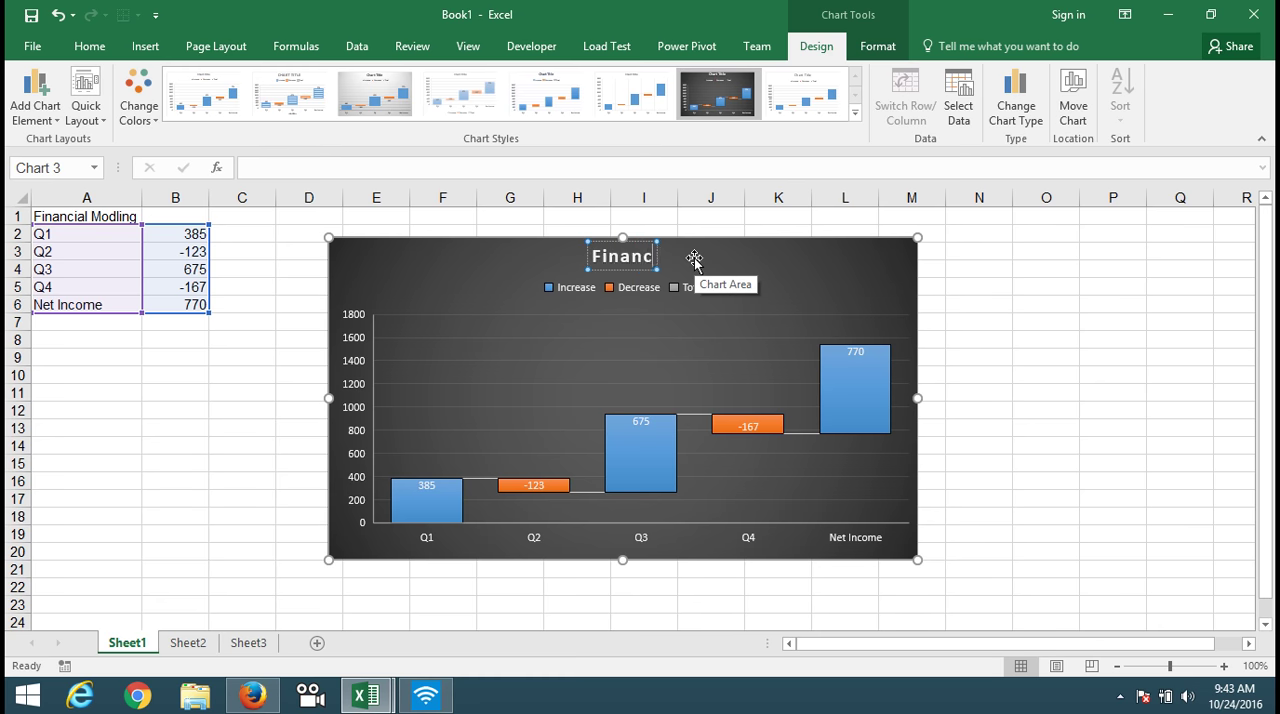
{"action": "type", "text": "ial"}
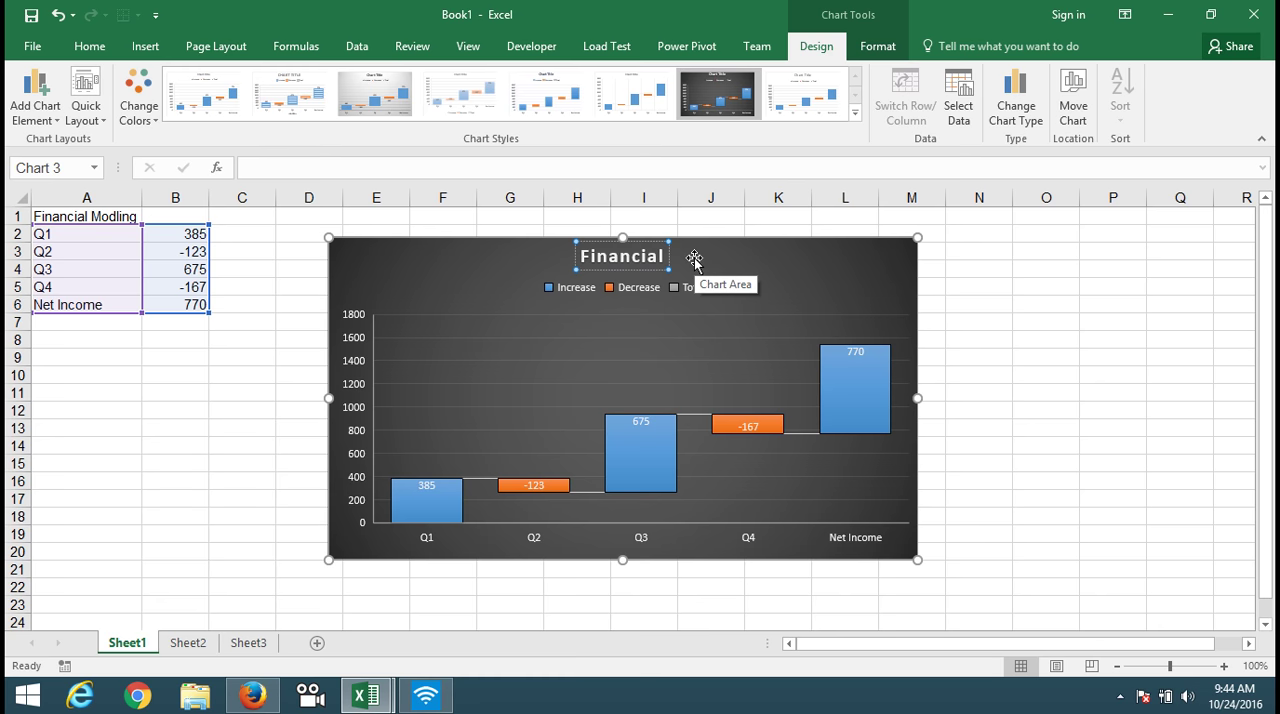
{"action": "type", "text": " Summ"}
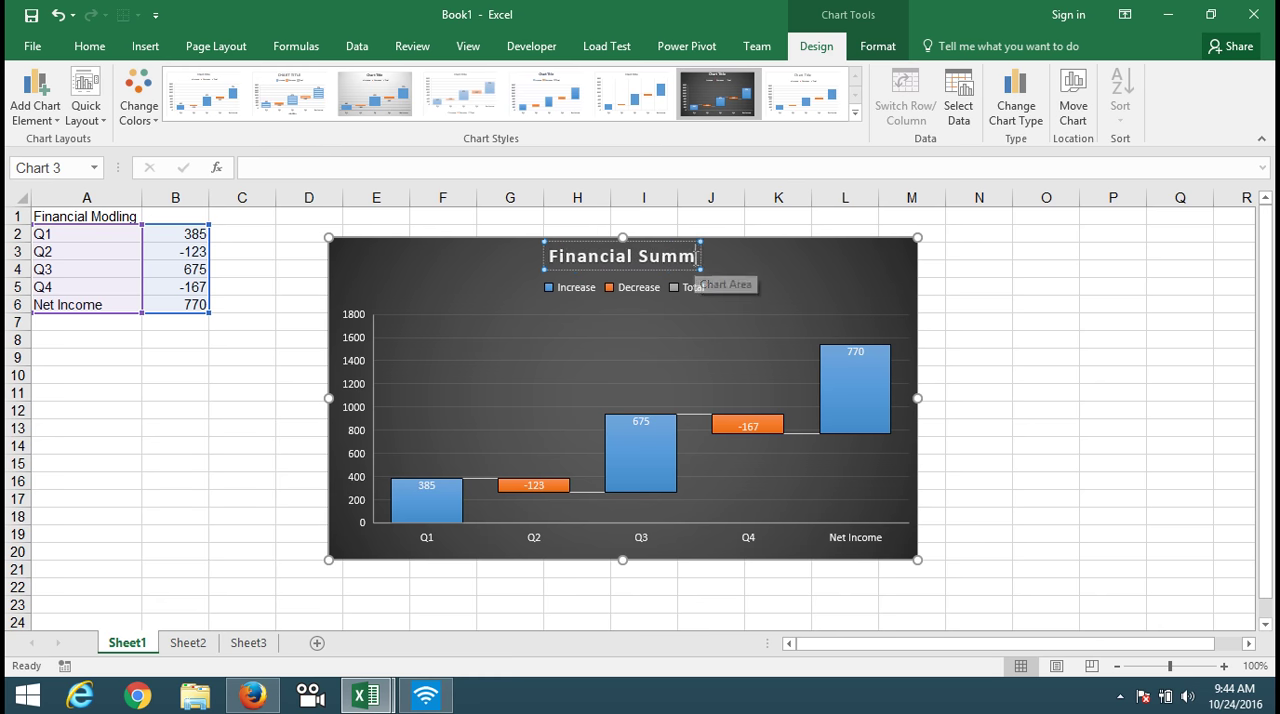
{"action": "type", "text": "ary"}
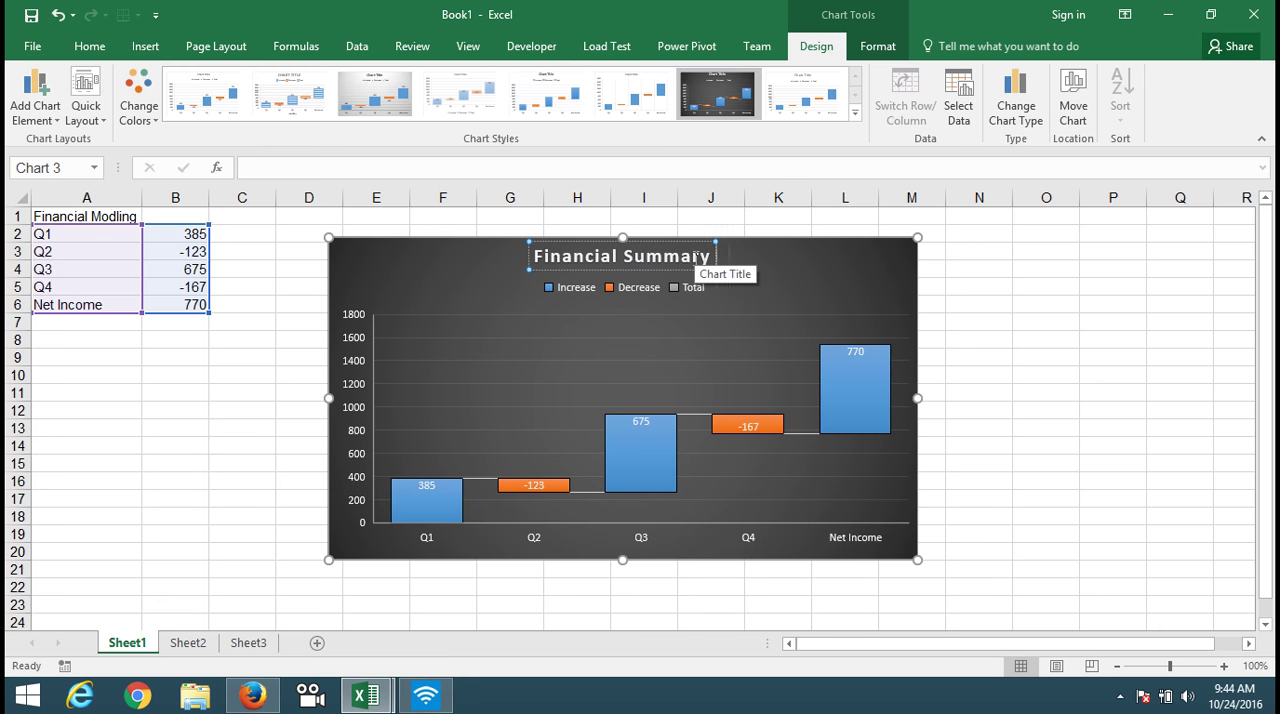
{"action": "type", "text": " ="}
{"action": "key", "text": "BackSpace"}
{"action": "type", "text": "- AB"}
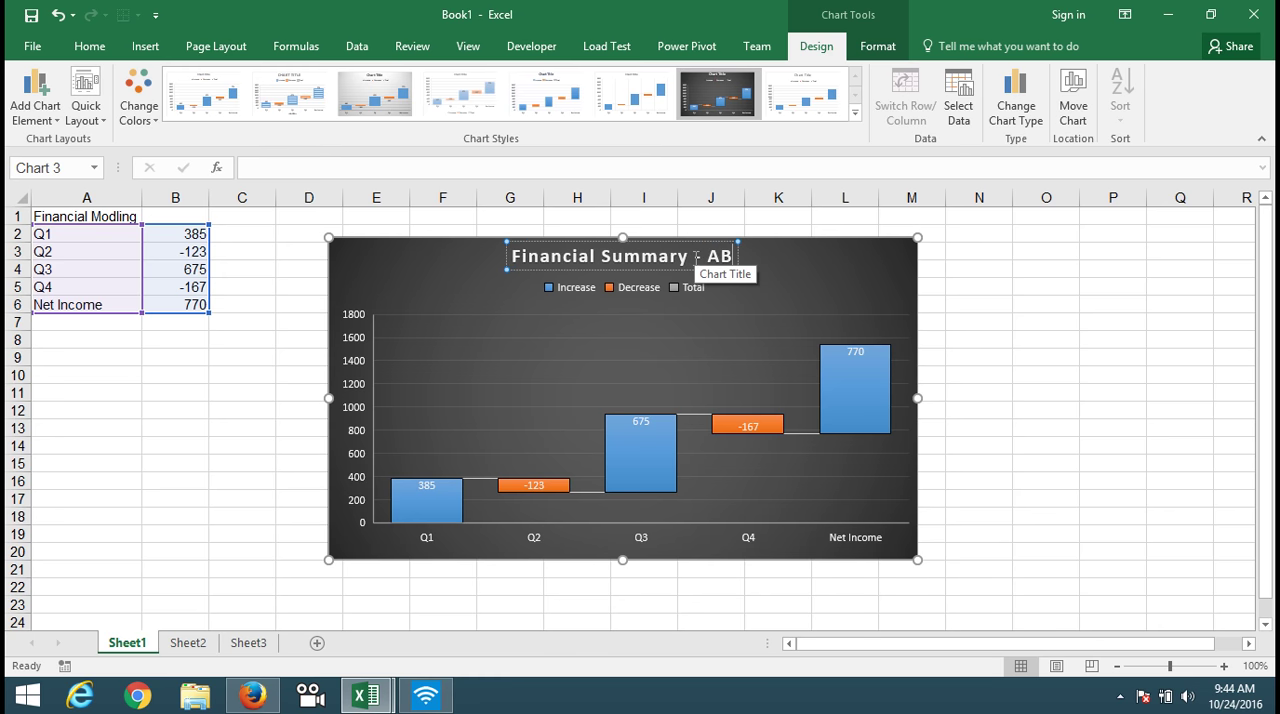
{"action": "type", "text": "C Com"}
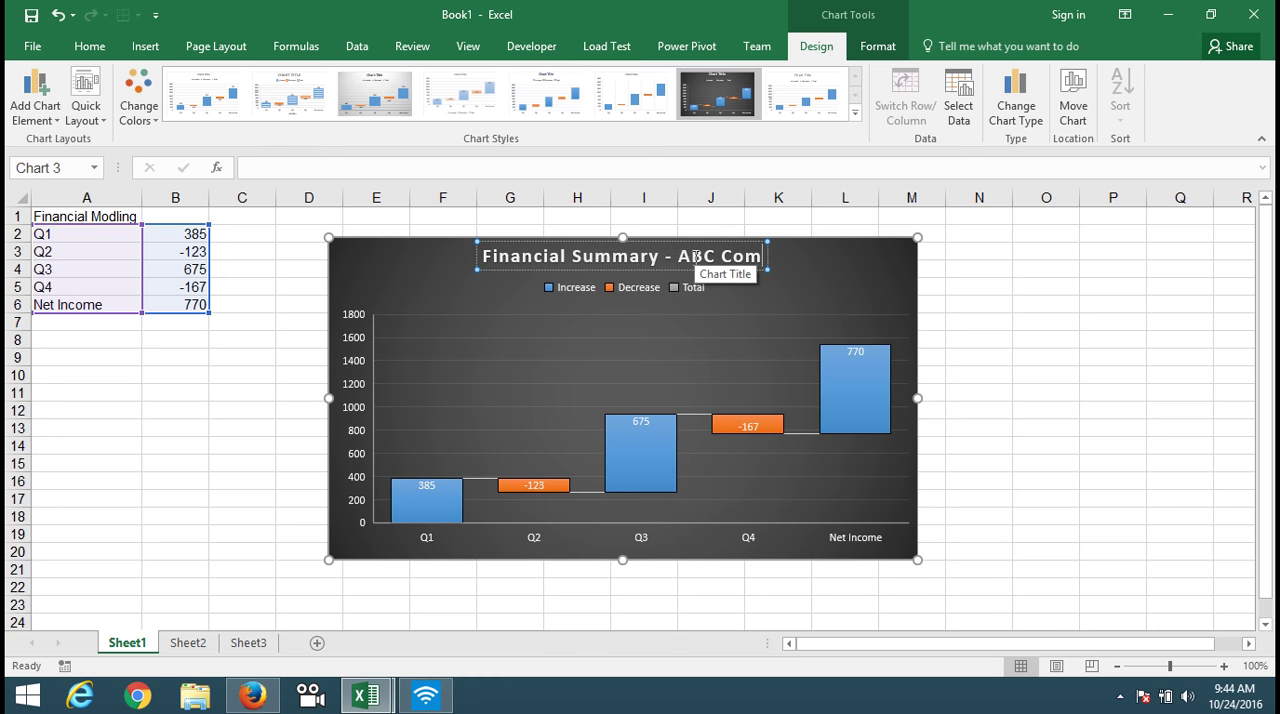
{"action": "type", "text": "pany"}
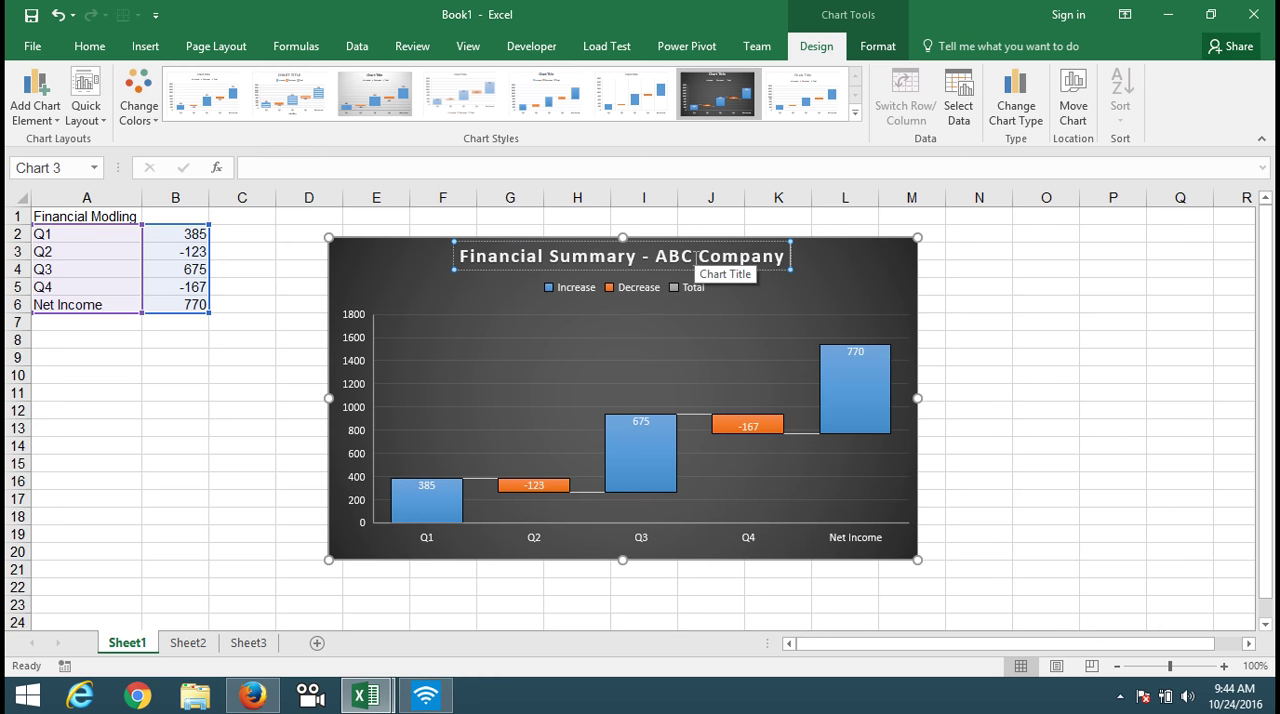
{"action": "left_click", "coordinate": [840, 256]}
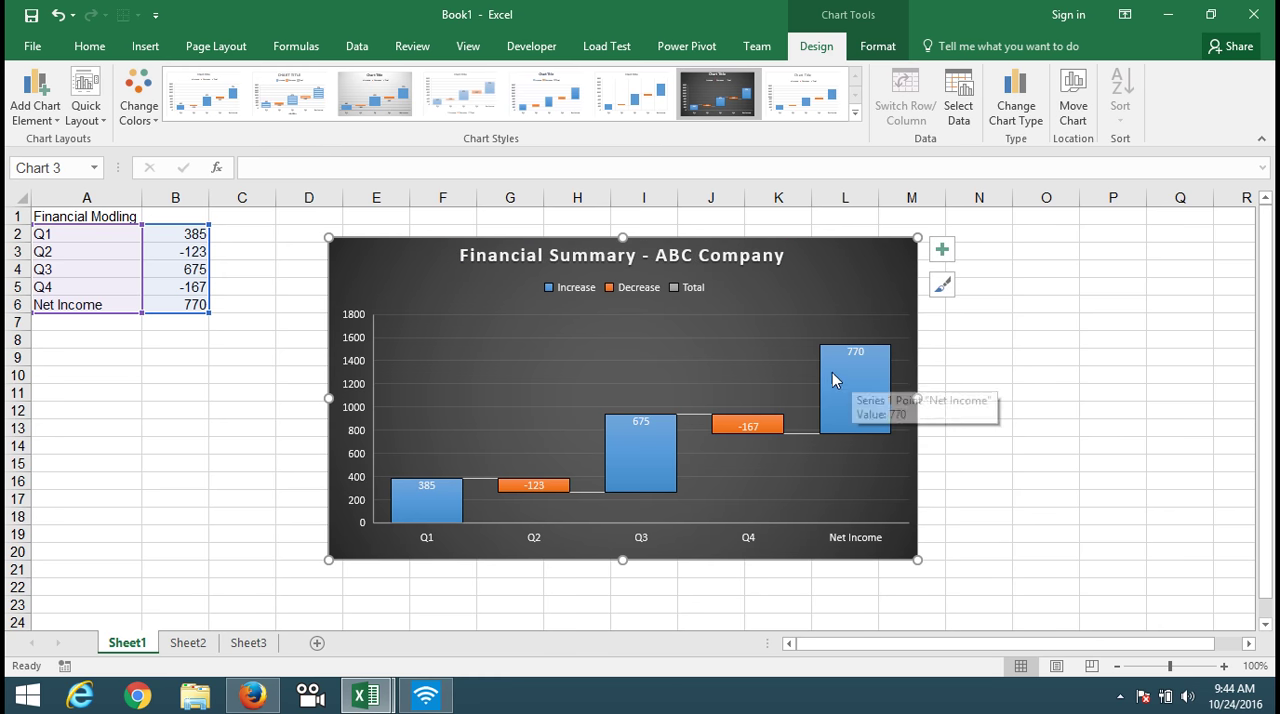
Set the waterfall series gap width to 30% and review its Fill & Line and Effects settings
{"action": "double_click", "coordinate": [649, 453]}
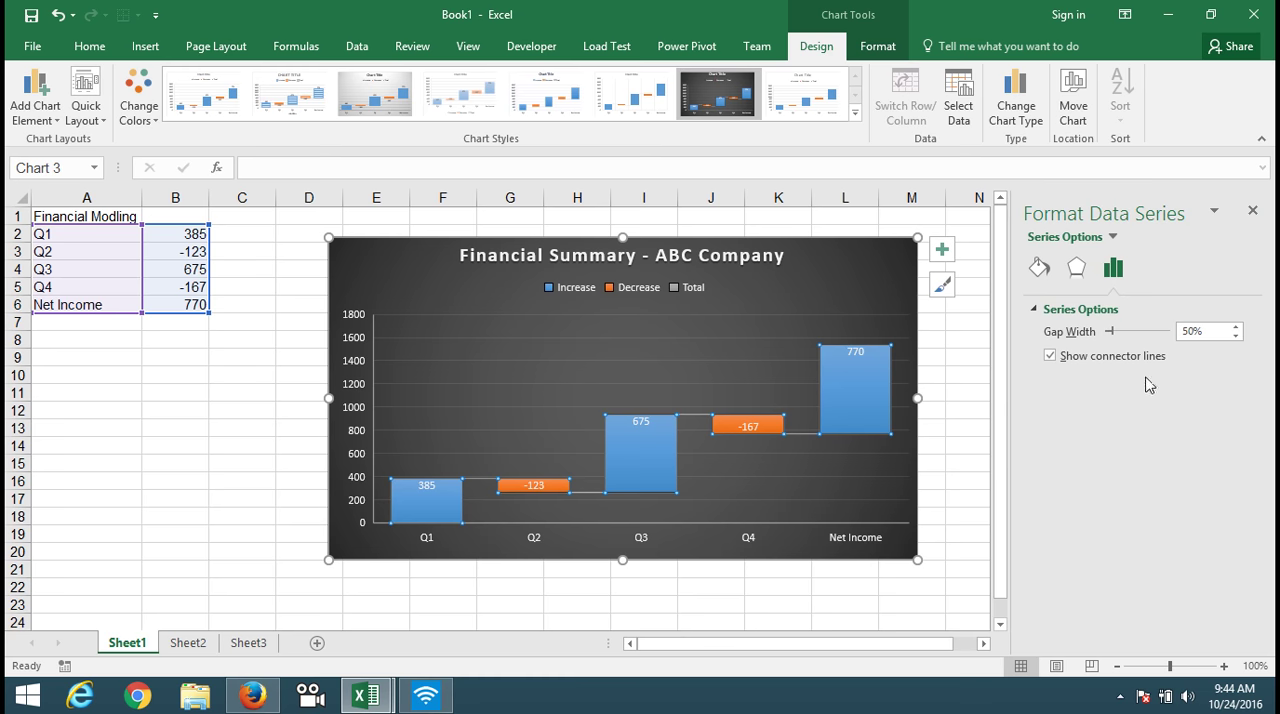
{"action": "left_click_drag", "start_coordinate": [1110, 331], "coordinate": [1118, 334]}
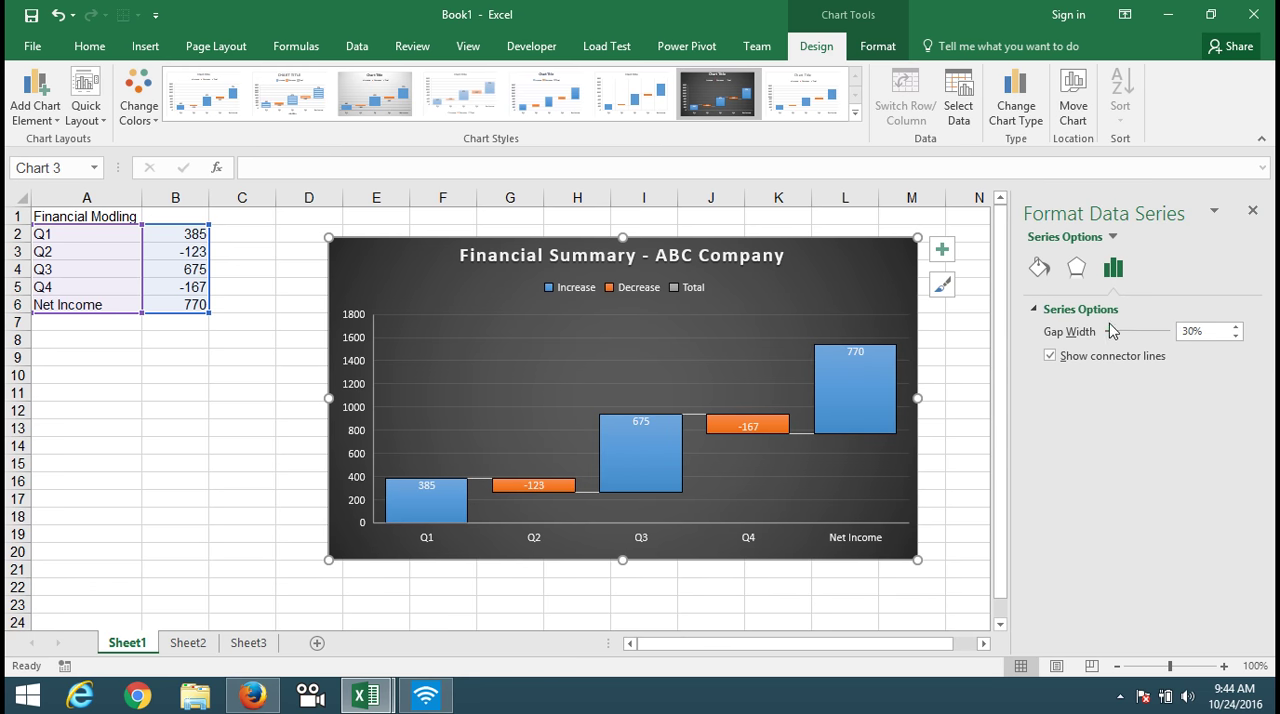
{"action": "left_click", "coordinate": [1076, 268]}
{"action": "left_click", "coordinate": [1113, 268]}
{"action": "left_click", "coordinate": [1052, 268]}
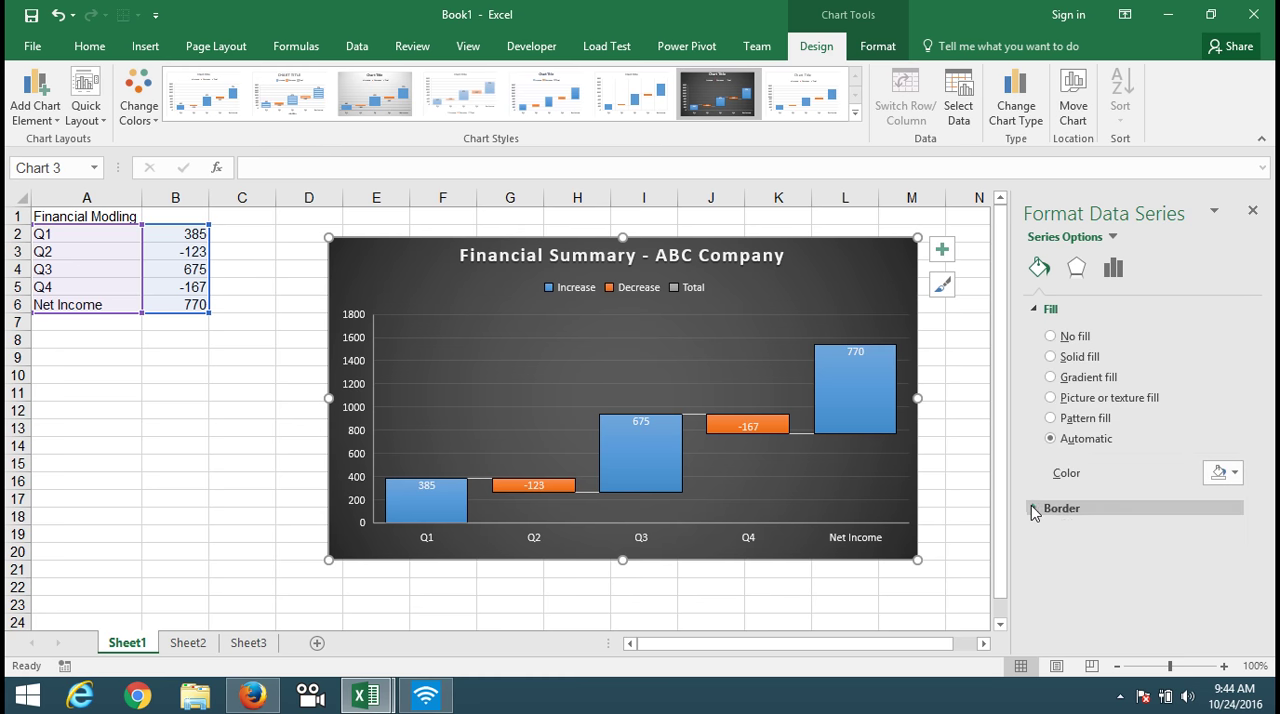
{"action": "left_click", "coordinate": [1035, 509]}
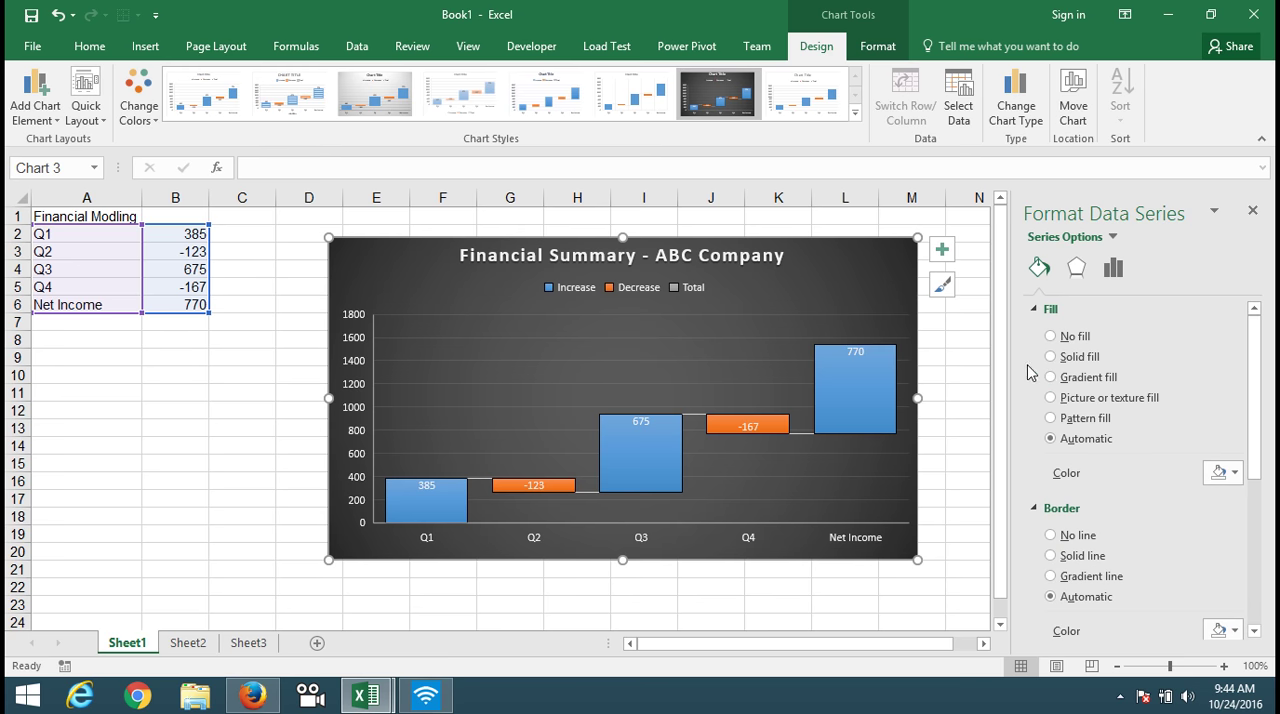
{"action": "left_click", "coordinate": [1077, 269]}
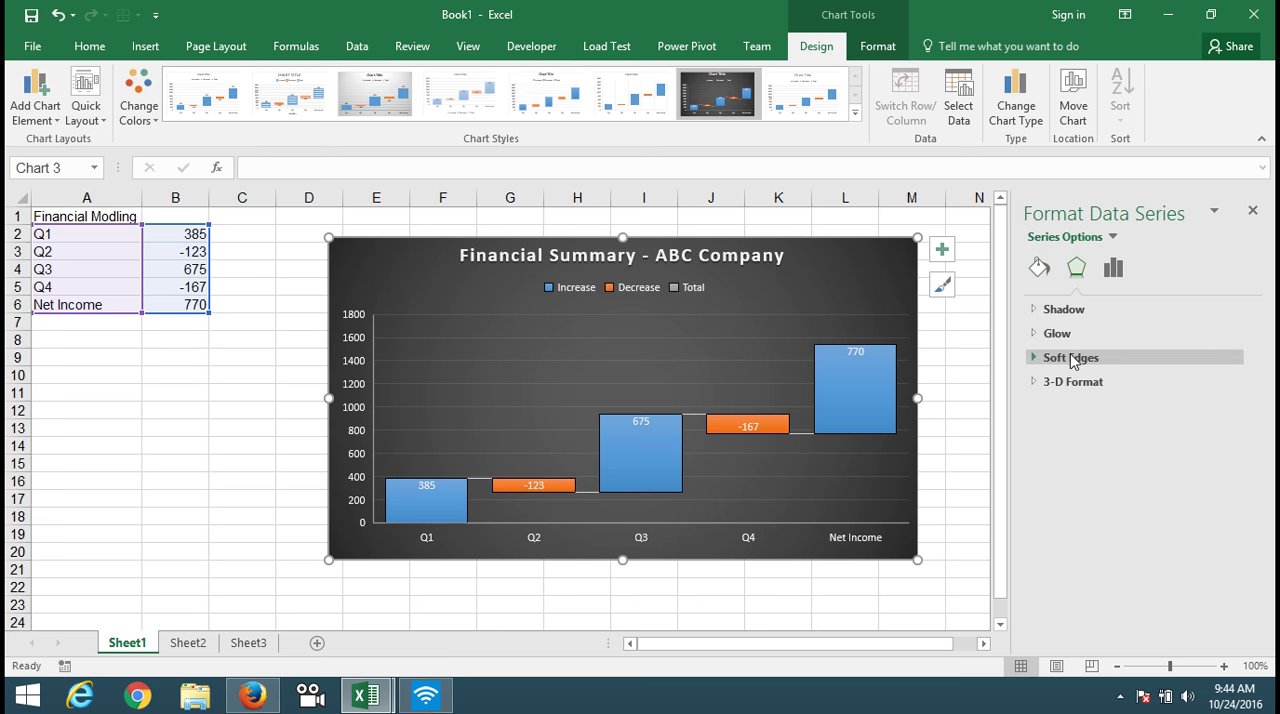
{"action": "left_click", "coordinate": [1113, 272]}
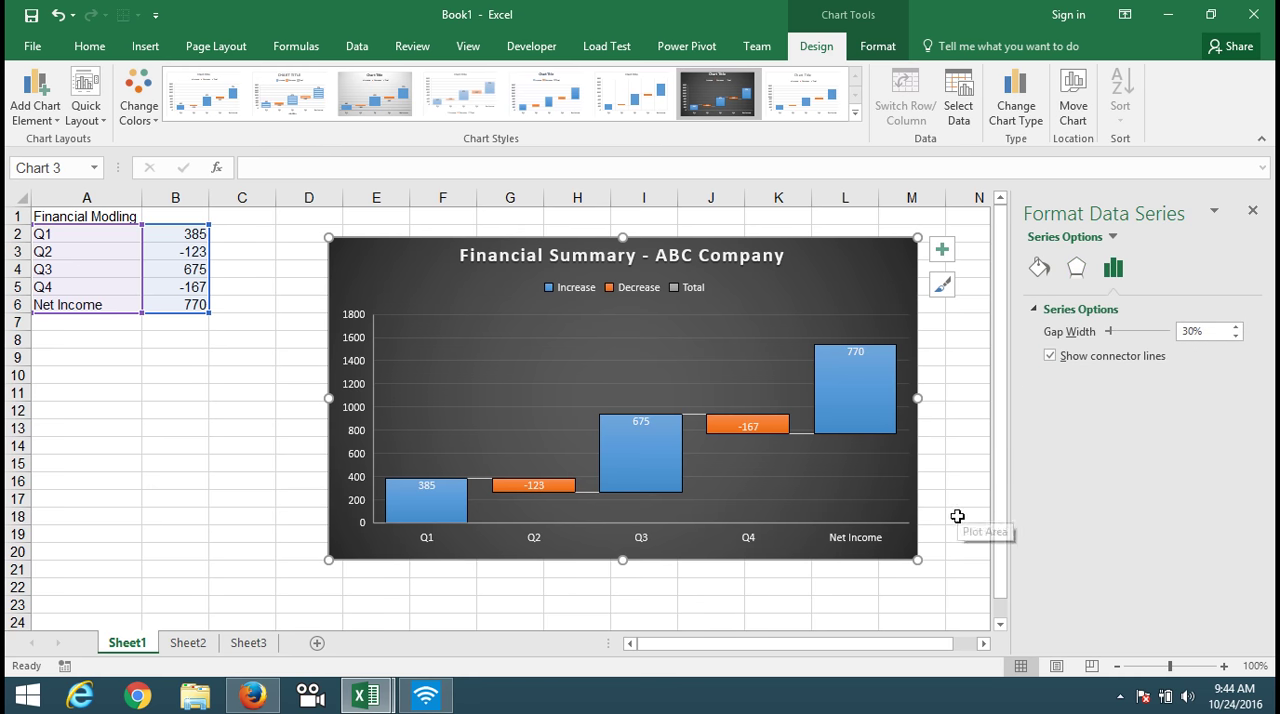
Set the Q1 bar as a total
{"action": "left_click", "coordinate": [962, 516]}
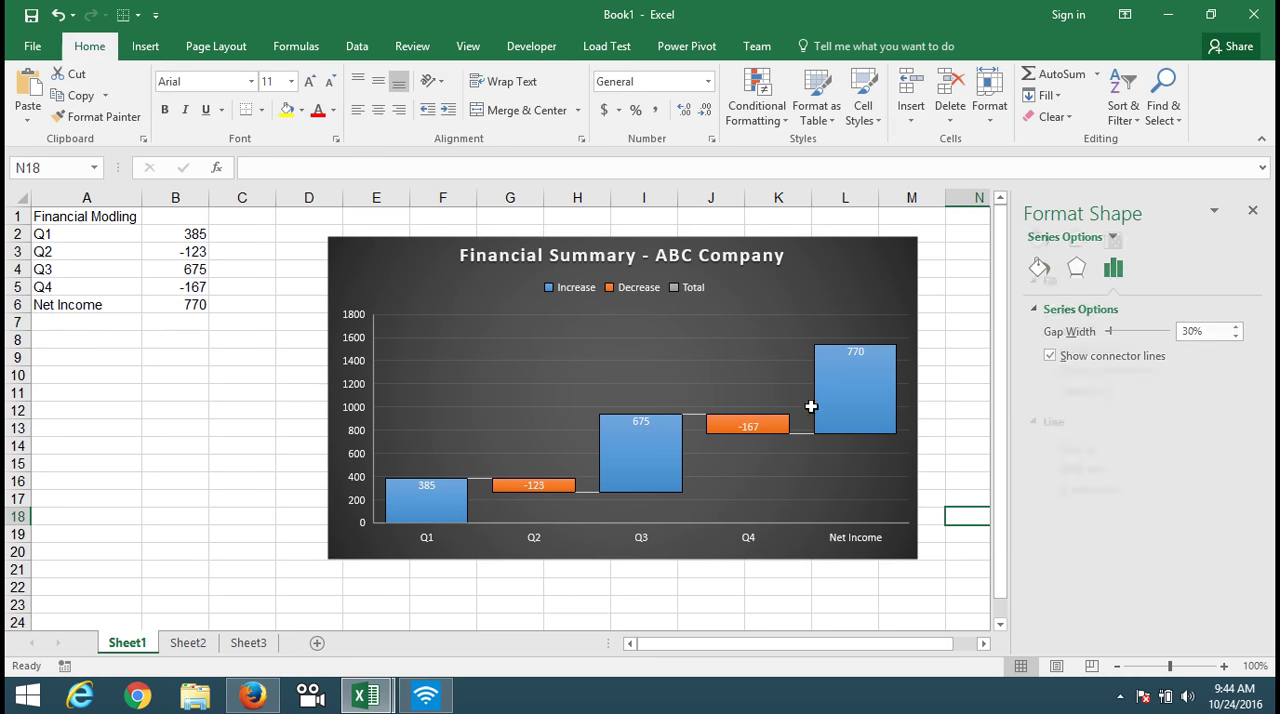
{"action": "left_click", "coordinate": [630, 492]}
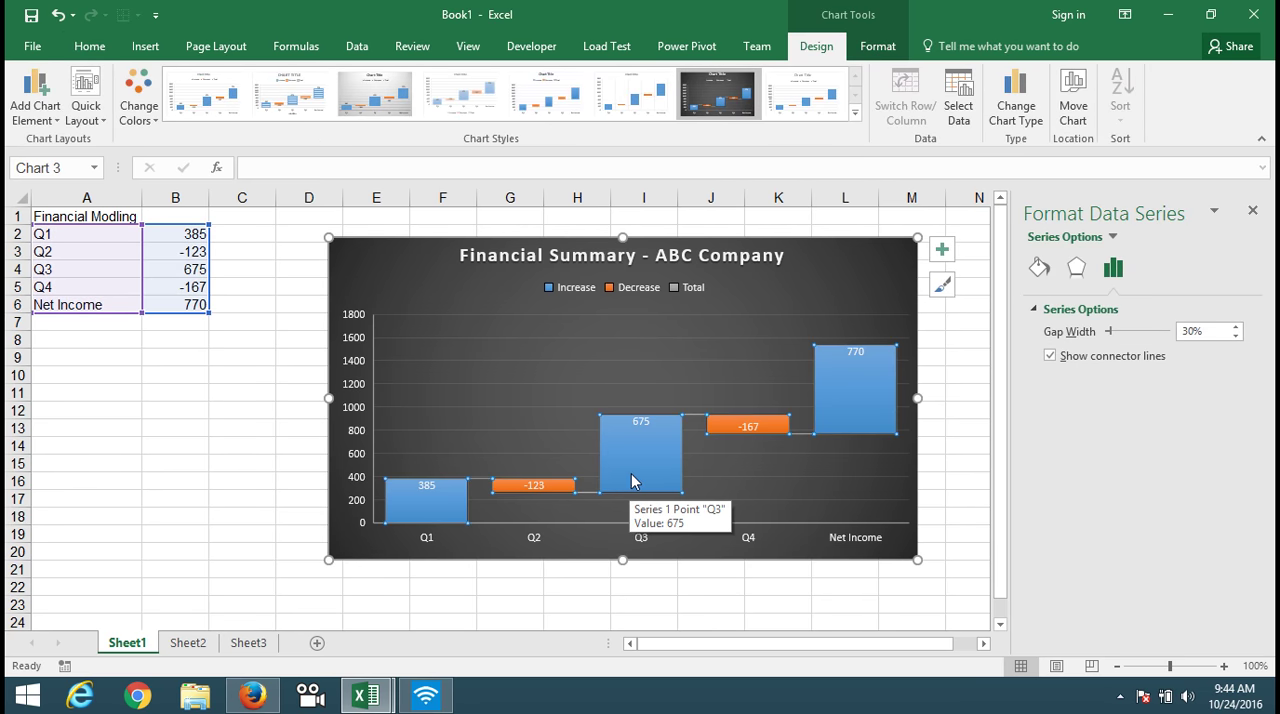
{"action": "left_click", "coordinate": [527, 490]}
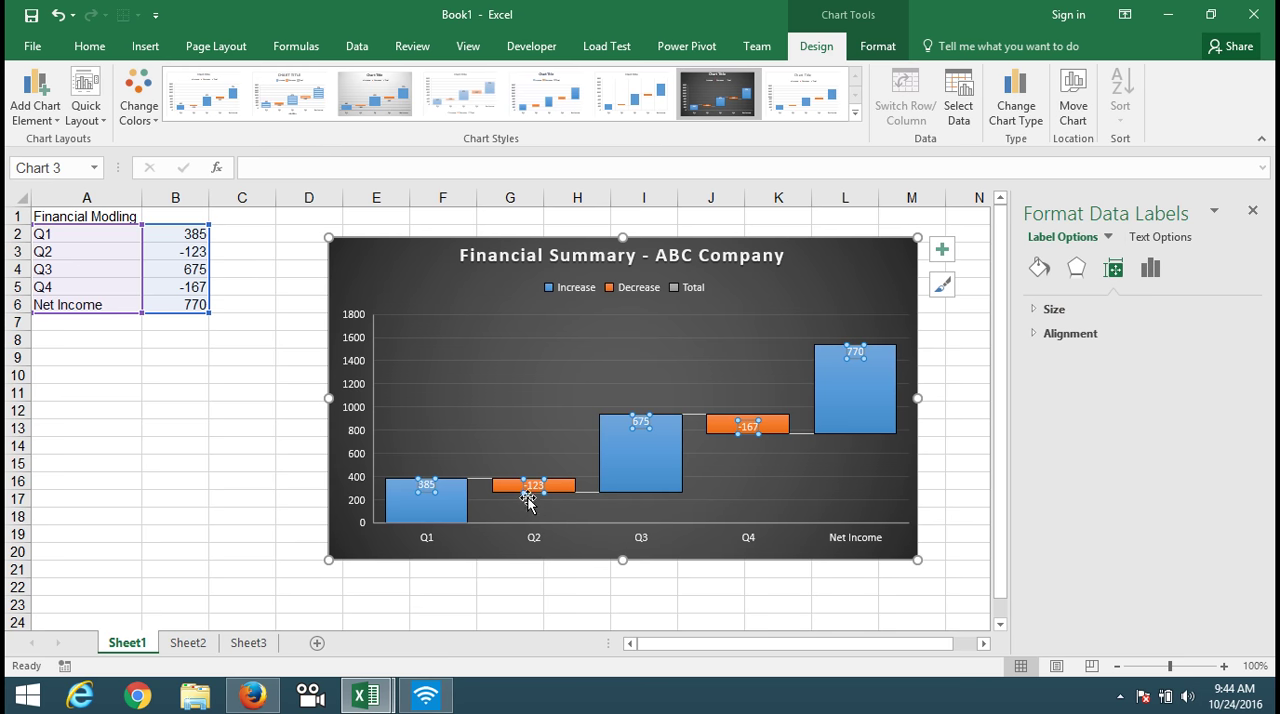
{"action": "left_click", "coordinate": [507, 487]}
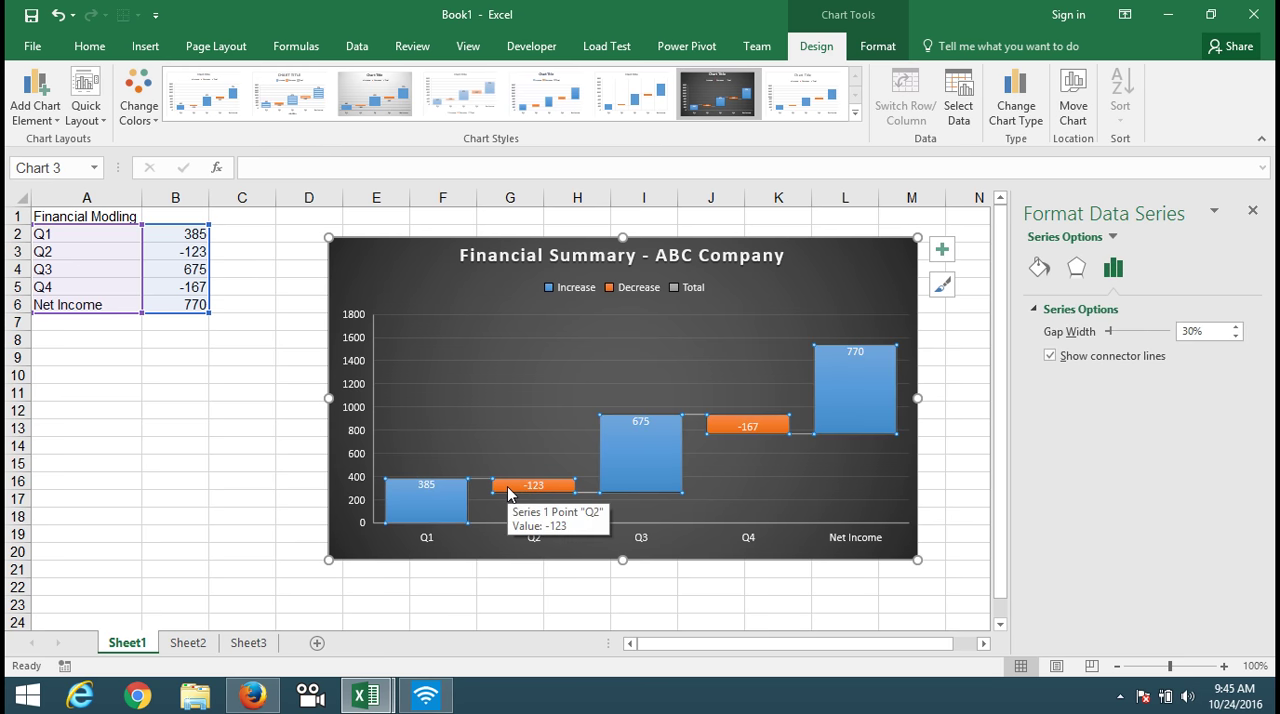
{"action": "left_click", "coordinate": [451, 503]}
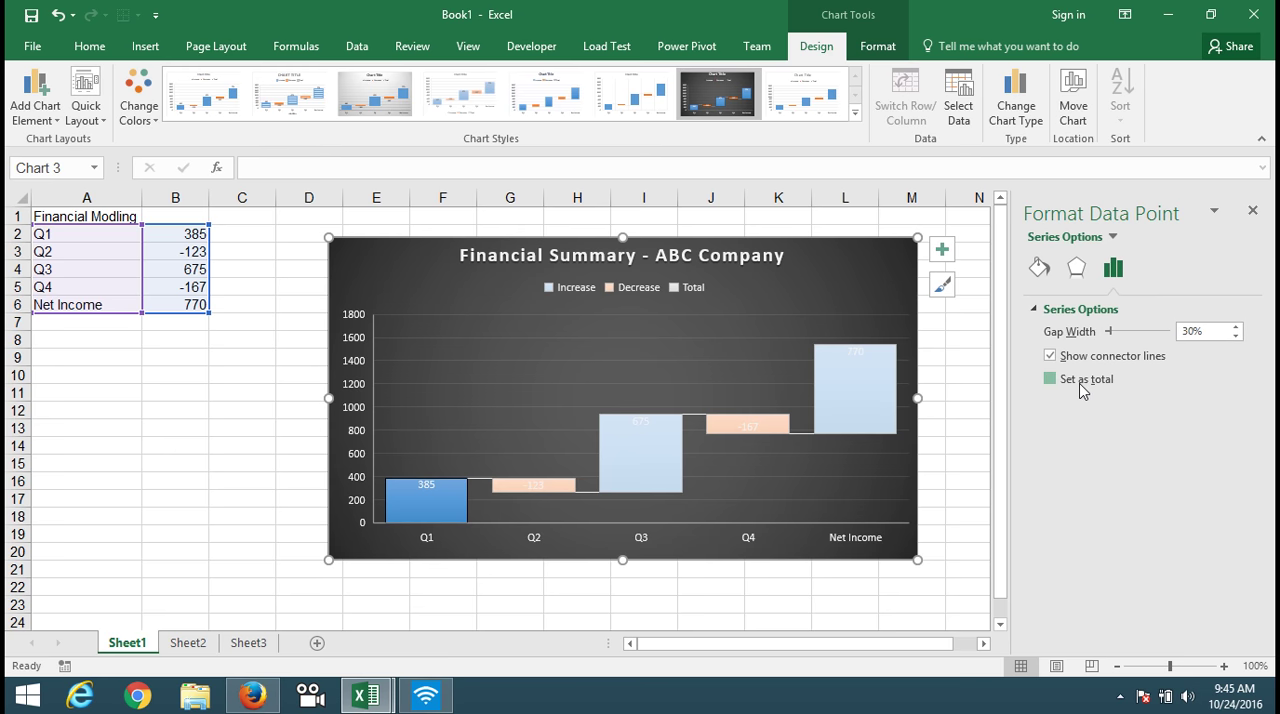
{"action": "left_click", "coordinate": [1083, 390]}
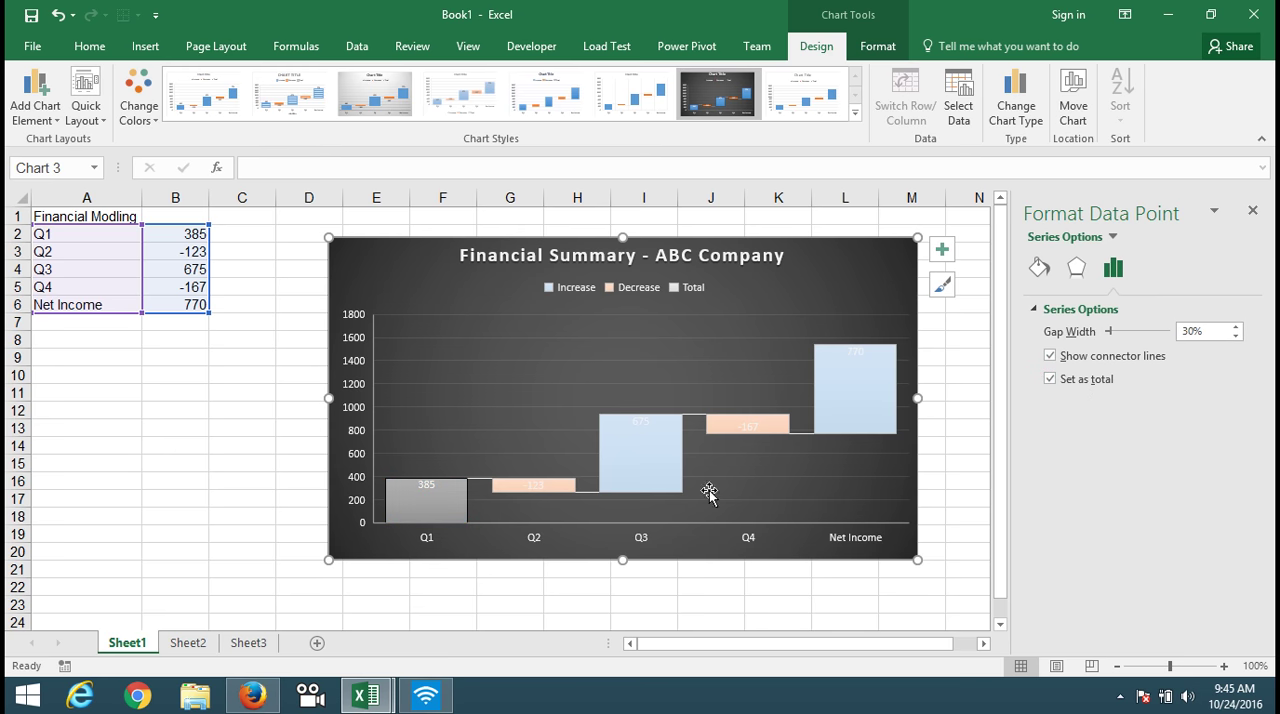
Set the Q3 bar as a total too, then deselect it
{"action": "left_click", "coordinate": [673, 480]}
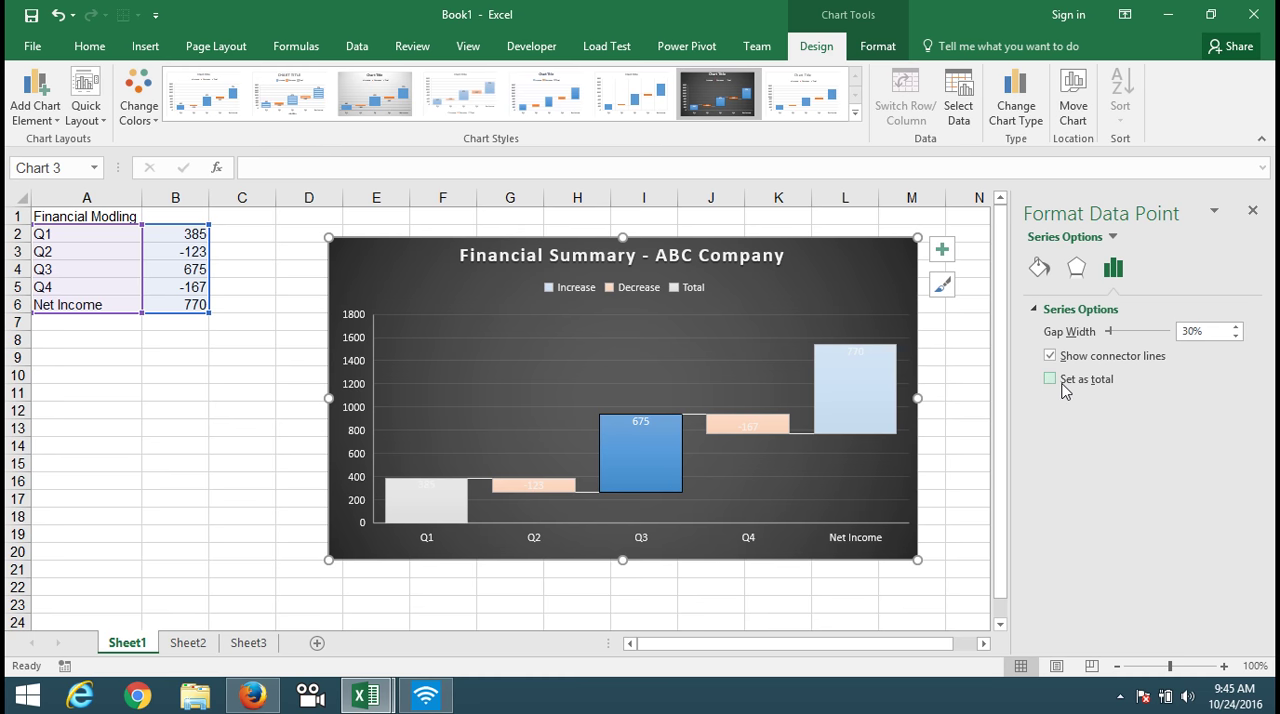
{"action": "left_click", "coordinate": [1062, 380]}
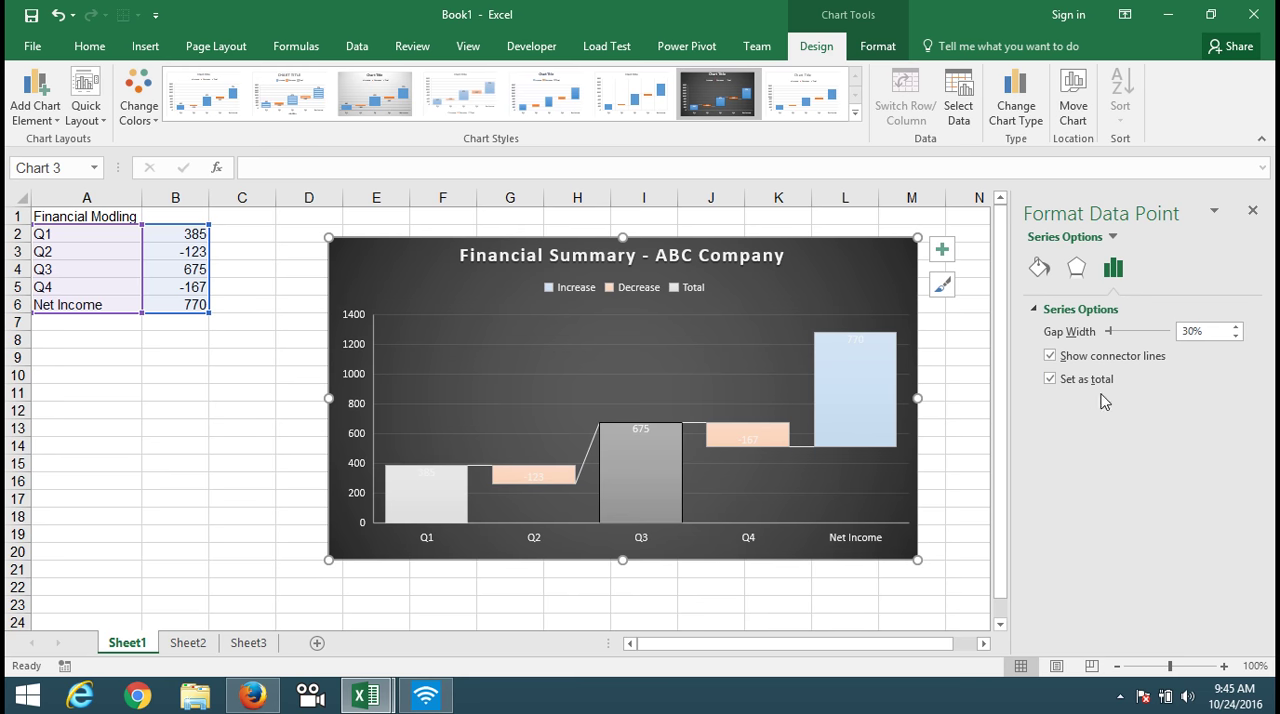
{"action": "left_click", "coordinate": [905, 493]}
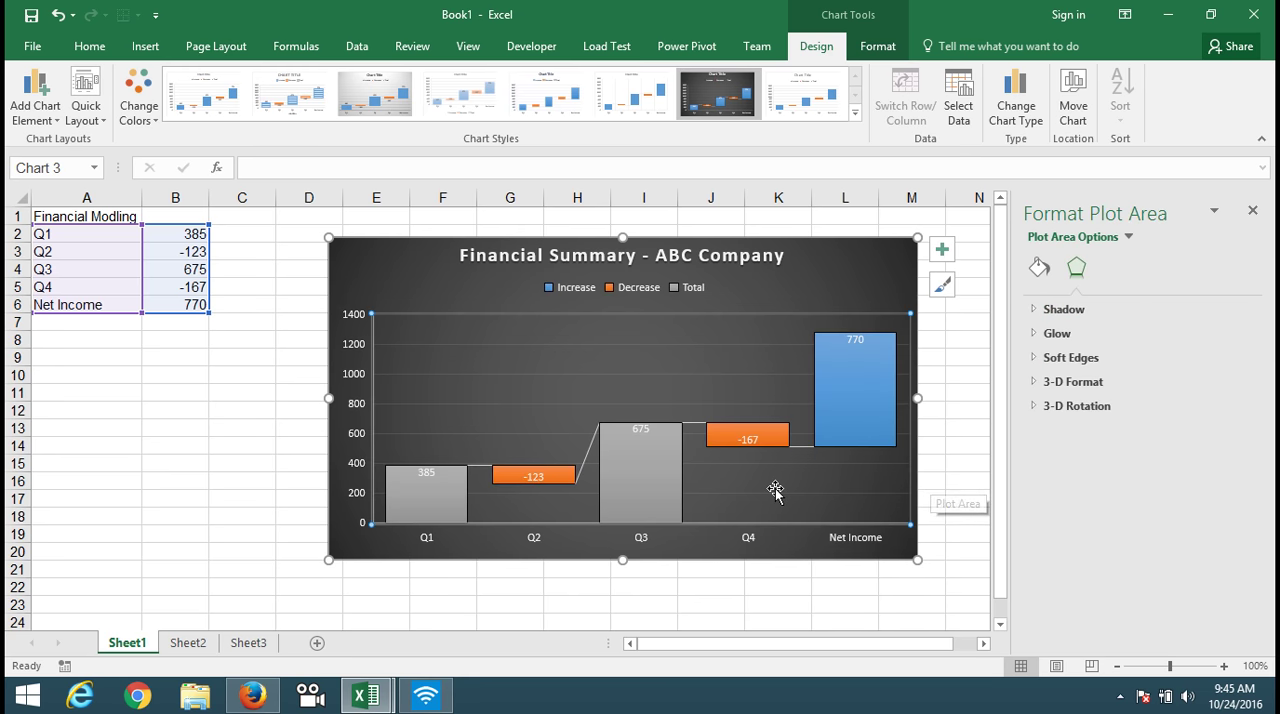
Shift the chart slightly left, view the Waterfall chart list, then deselect the chart
{"action": "left_click_drag", "start_coordinate": [400, 273], "coordinate": [344, 256]}
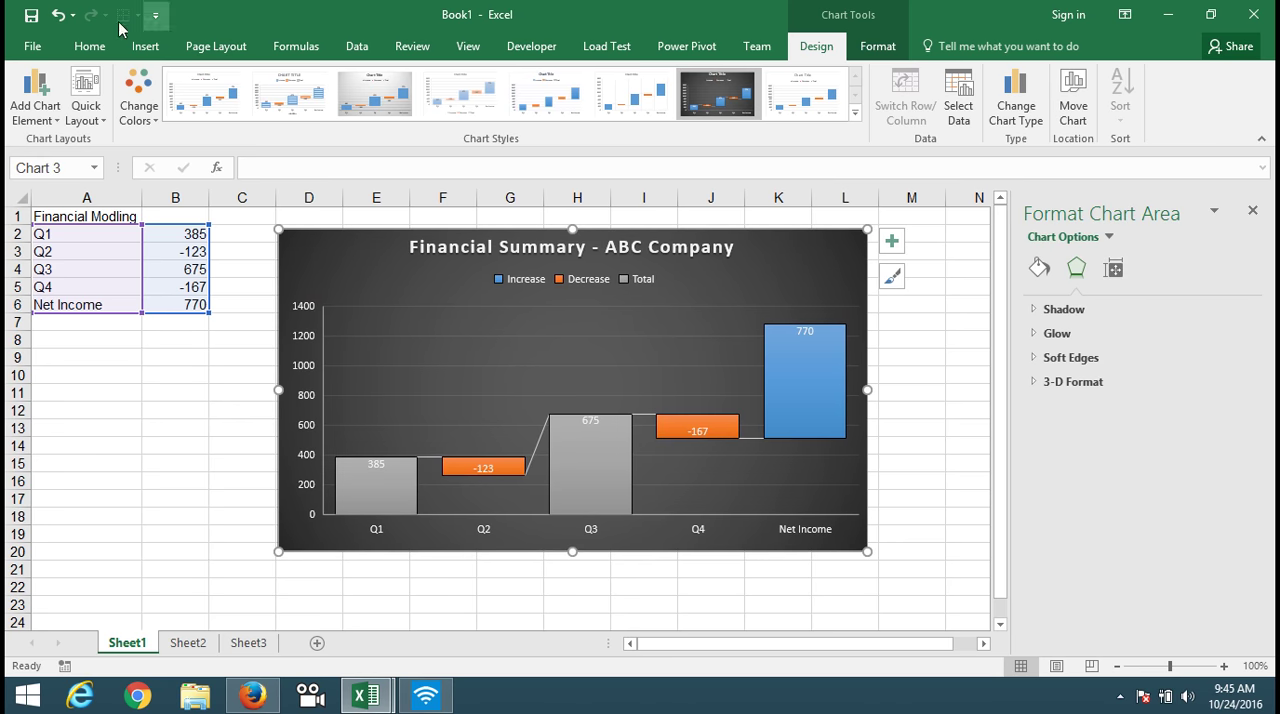
{"action": "left_click", "coordinate": [142, 50]}
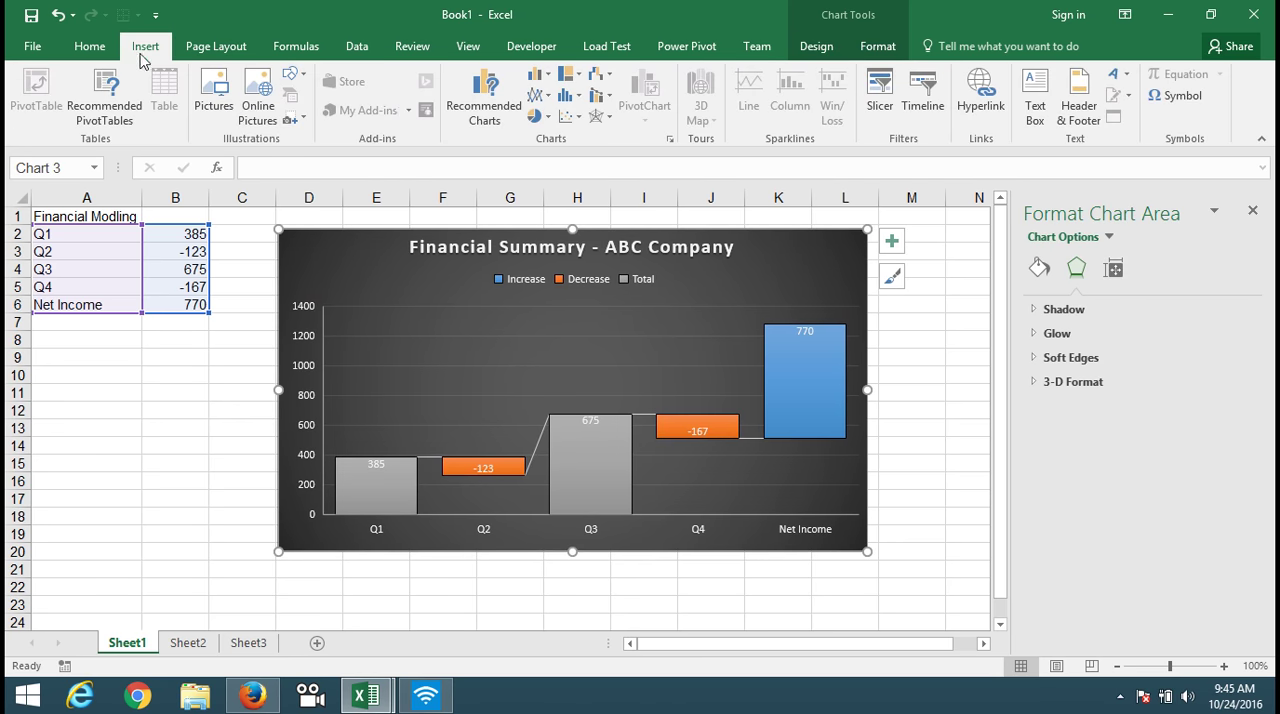
{"action": "left_click", "coordinate": [603, 82]}
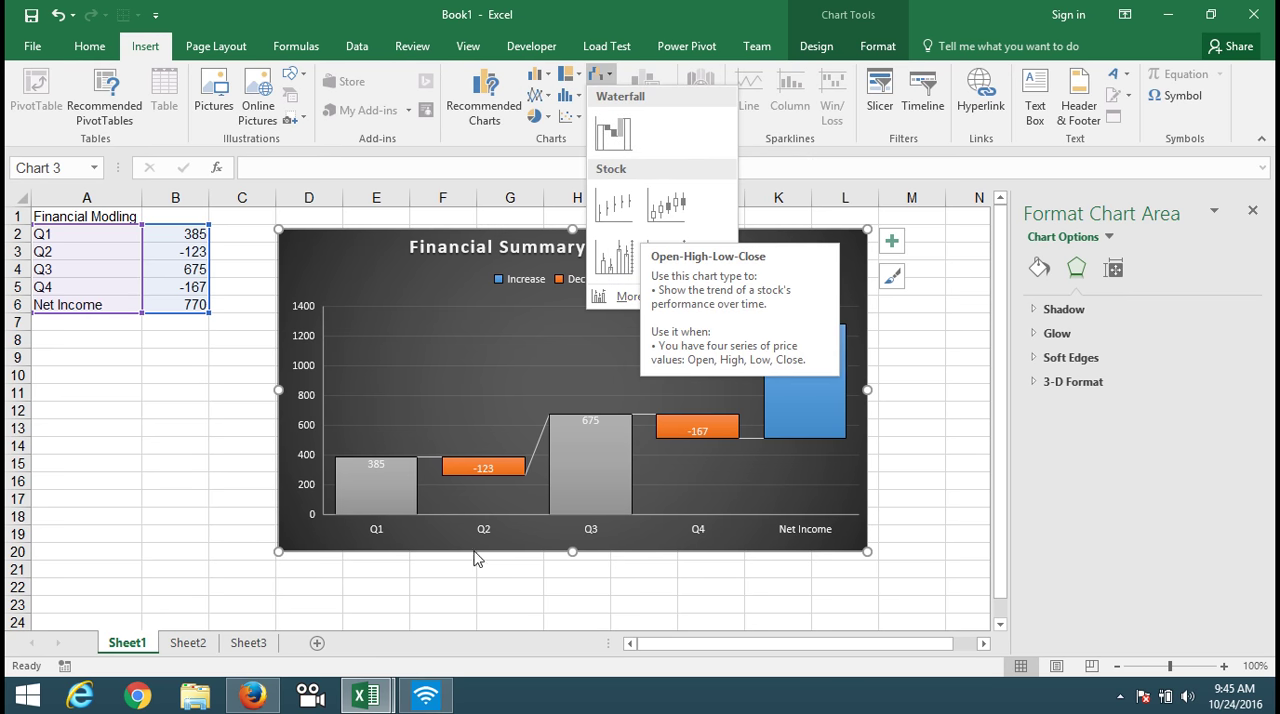
{"action": "left_click", "coordinate": [534, 465]}
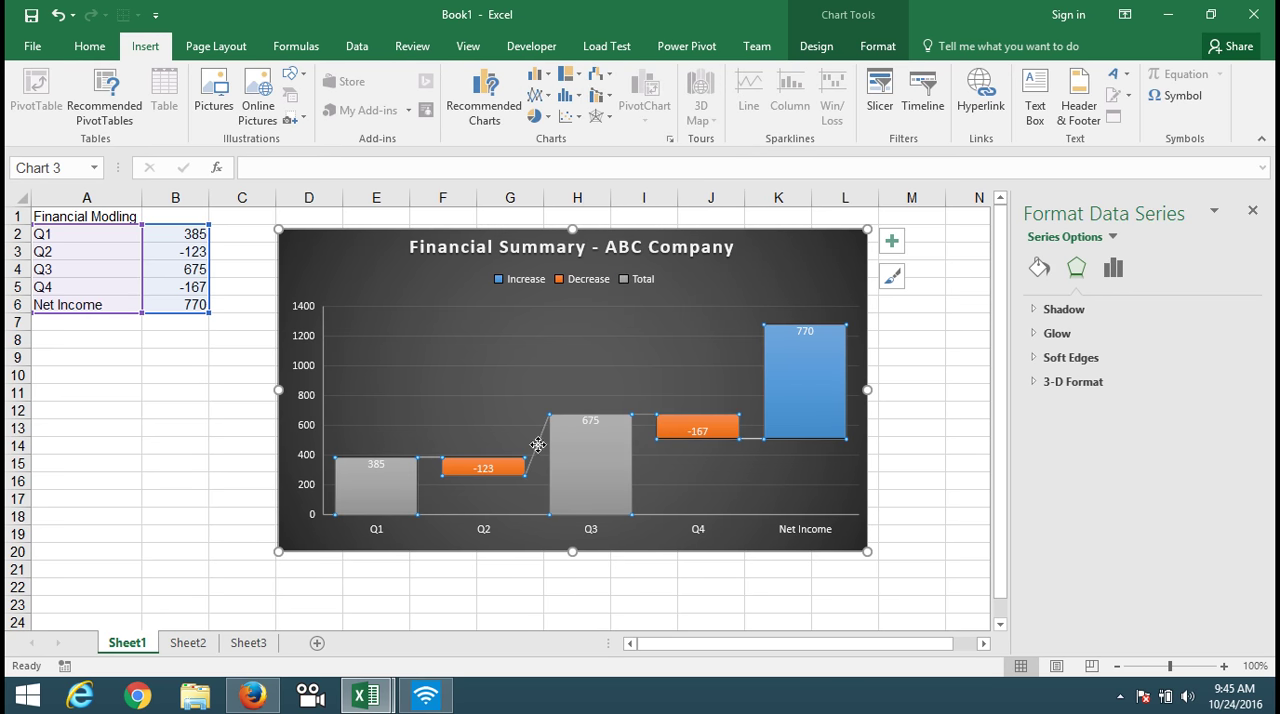
{"action": "left_click", "coordinate": [382, 585]}
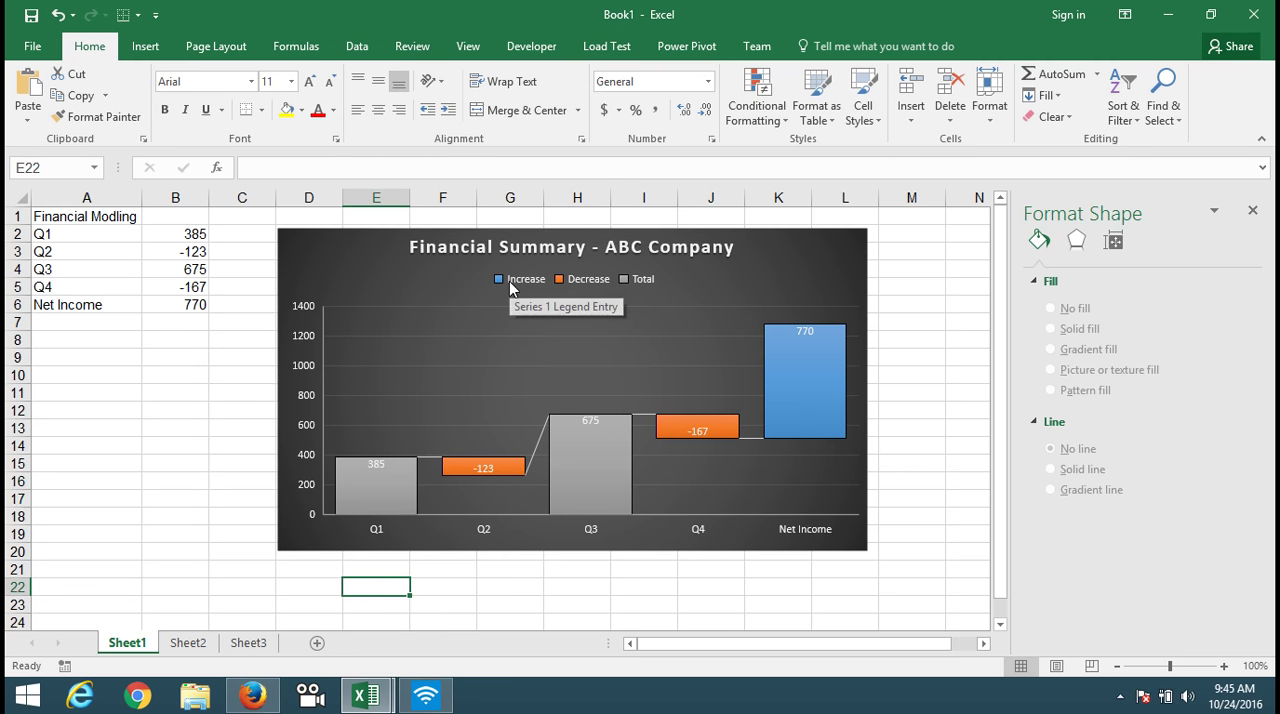
Close the Format Plot Area pane, deselect the chart, and show the desktop with Windows+D
{"action": "left_click", "coordinate": [685, 498]}
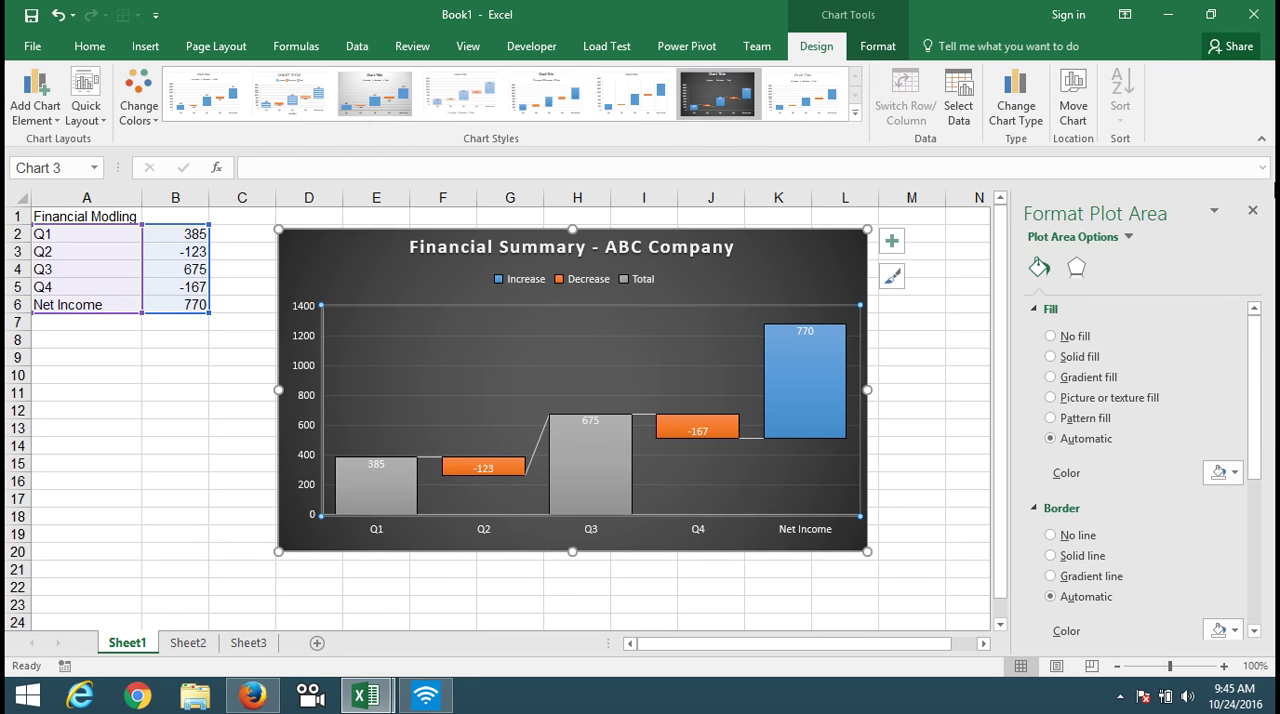
{"action": "left_click", "coordinate": [1252, 210]}
{"action": "mouse_move", "coordinate": [805, 400]}
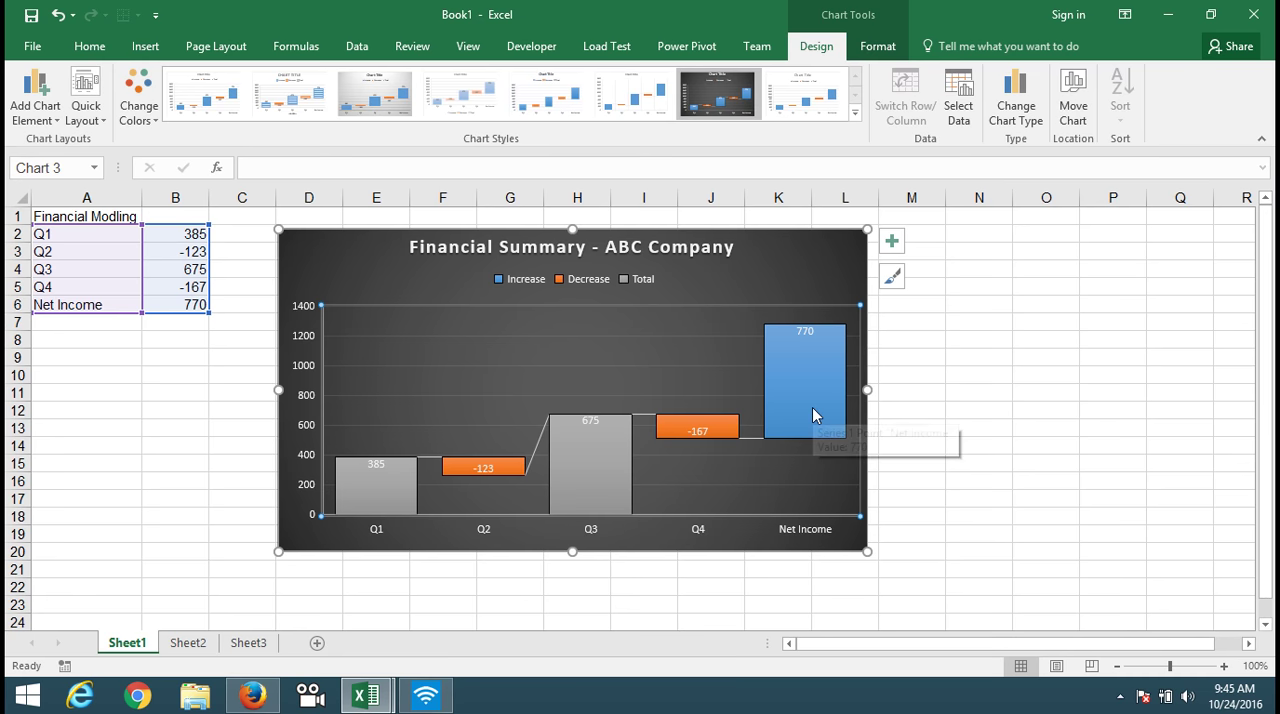
{"action": "left_click", "coordinate": [929, 477]}
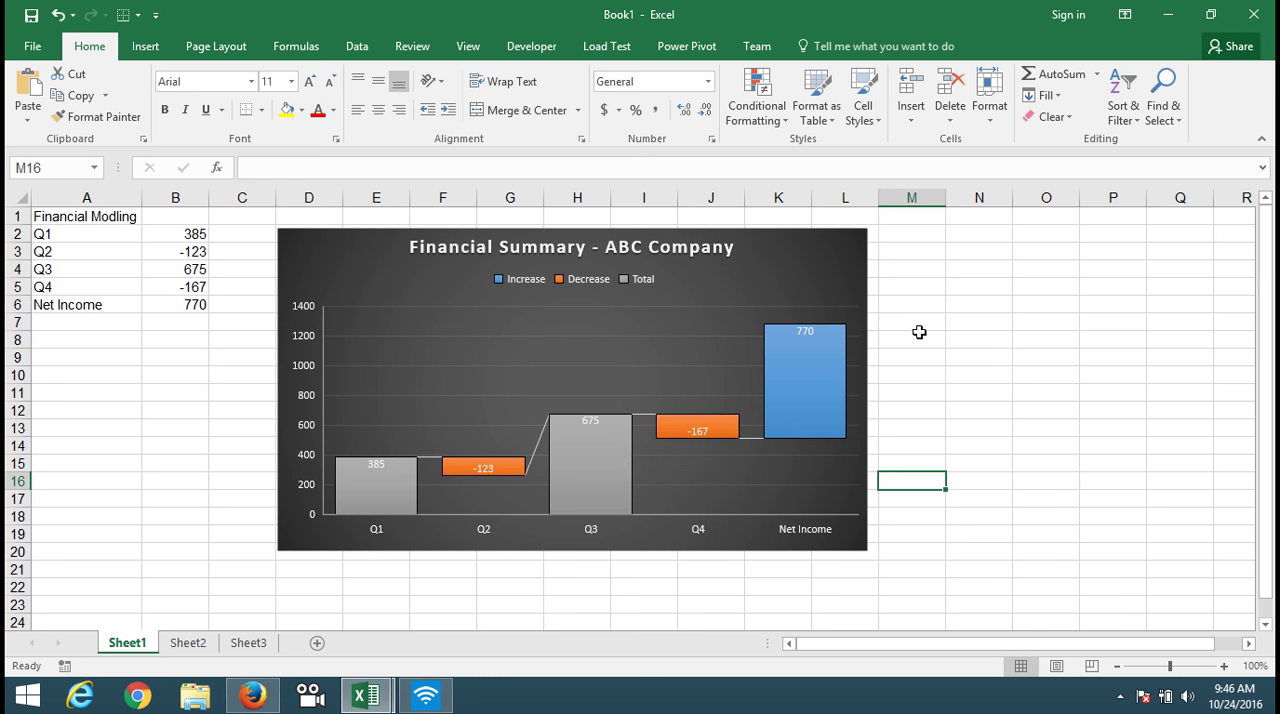
{"action": "key", "text": "super+d"}
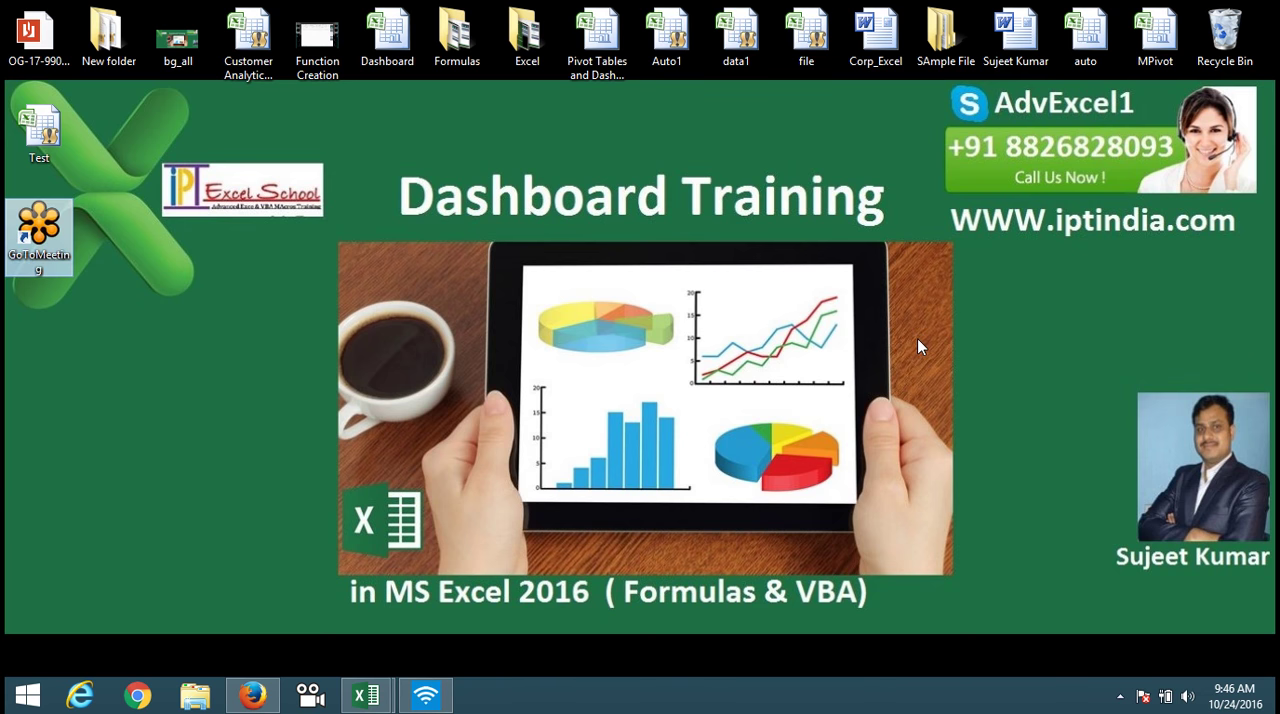